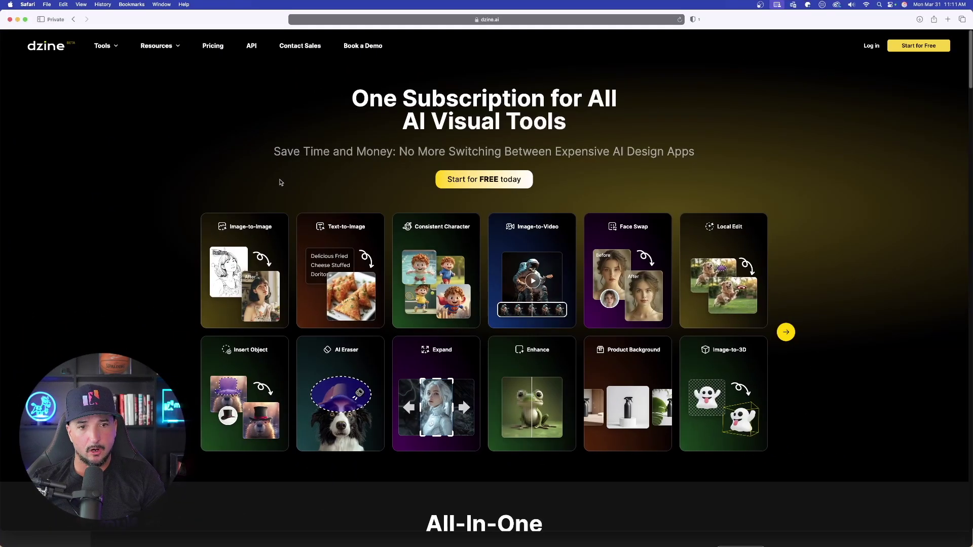
scroll(198, 199, "down", 5)
scroll(195, 162, "down", 5)
scroll(198, 152, "up", 8)
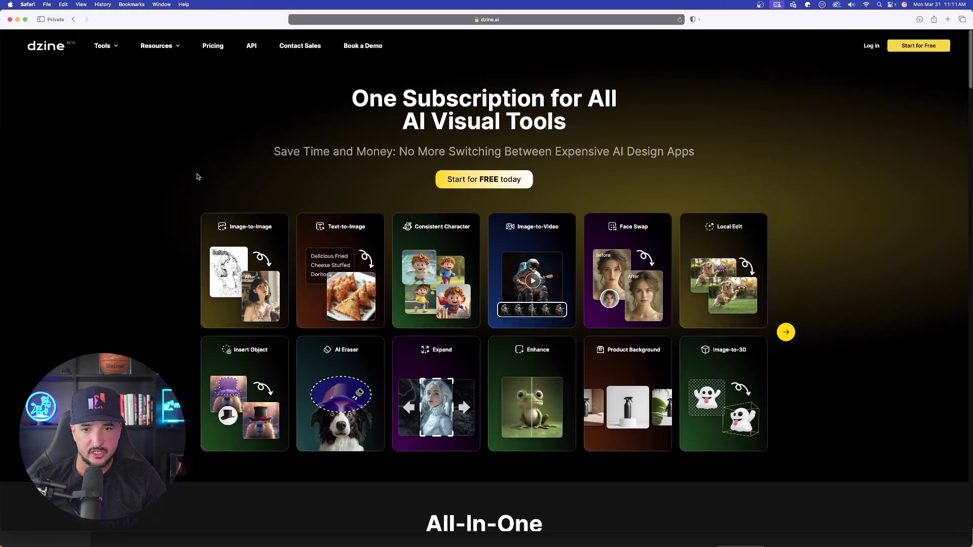
scroll(203, 173, "down", 1)
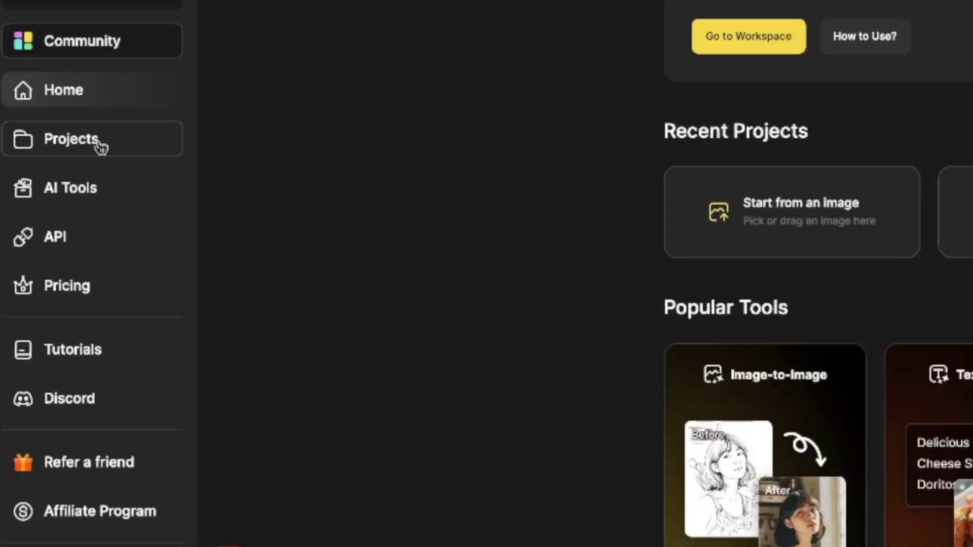
Create a new project from the project list with a 16:9 aspect ratio canvas.
left_click(50, 178)
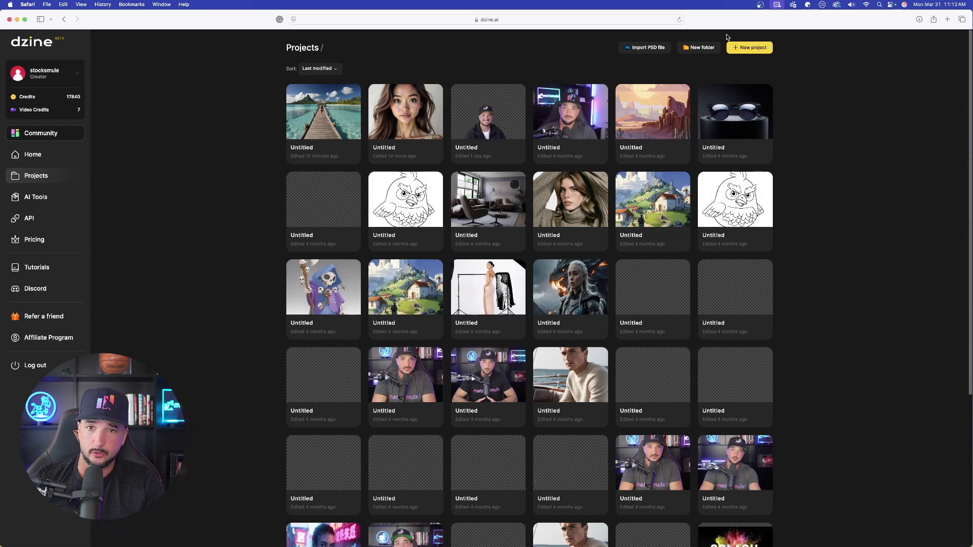
left_click(746, 49)
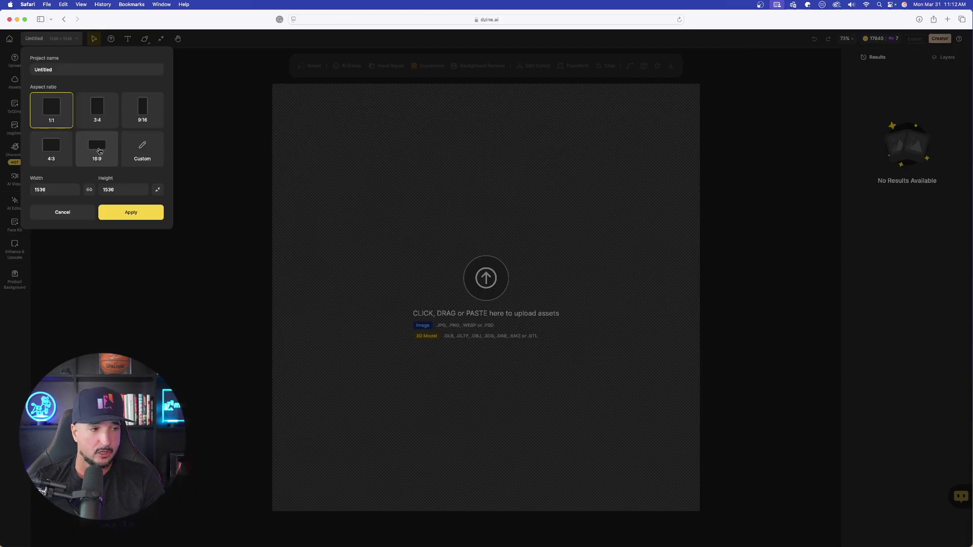
left_click(137, 213)
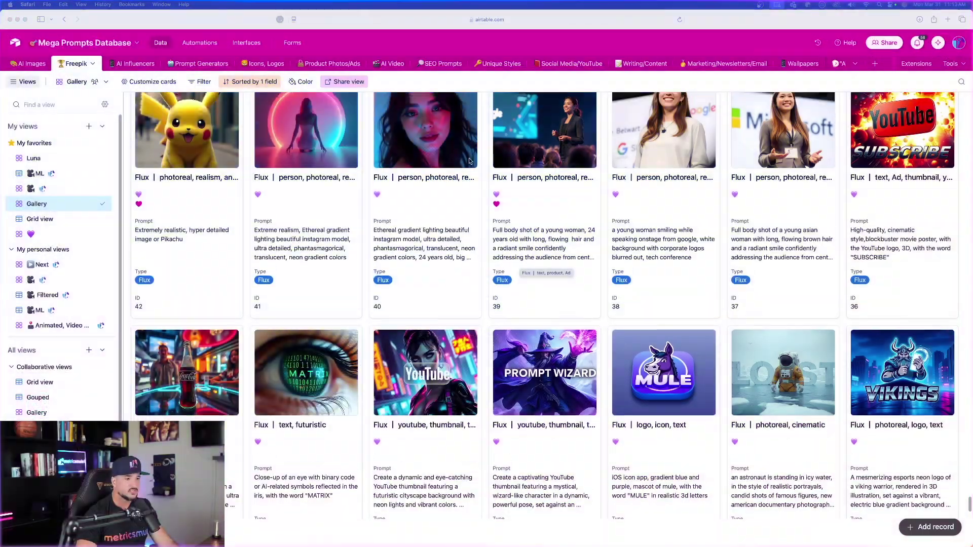
Browse the prompt galleries of the Mega Prompts Database in Airtable for example image prompts.
scroll(470, 161, "up", 3)
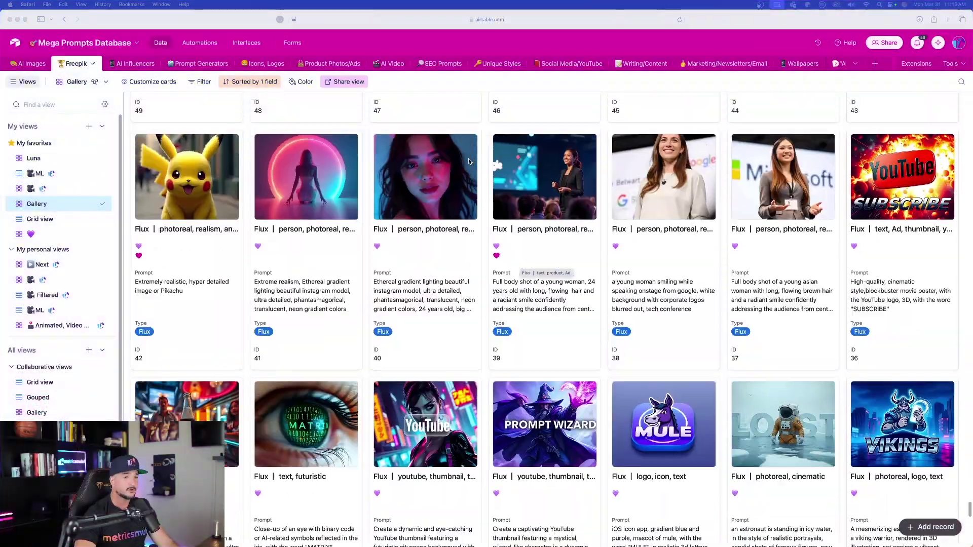
scroll(532, 194, "up", 3)
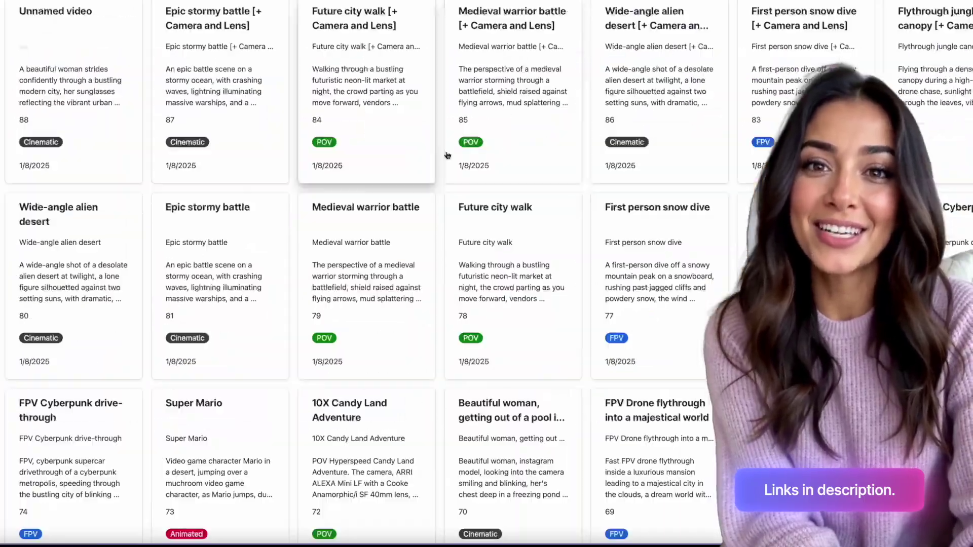
scroll(551, 180, "down", 3)
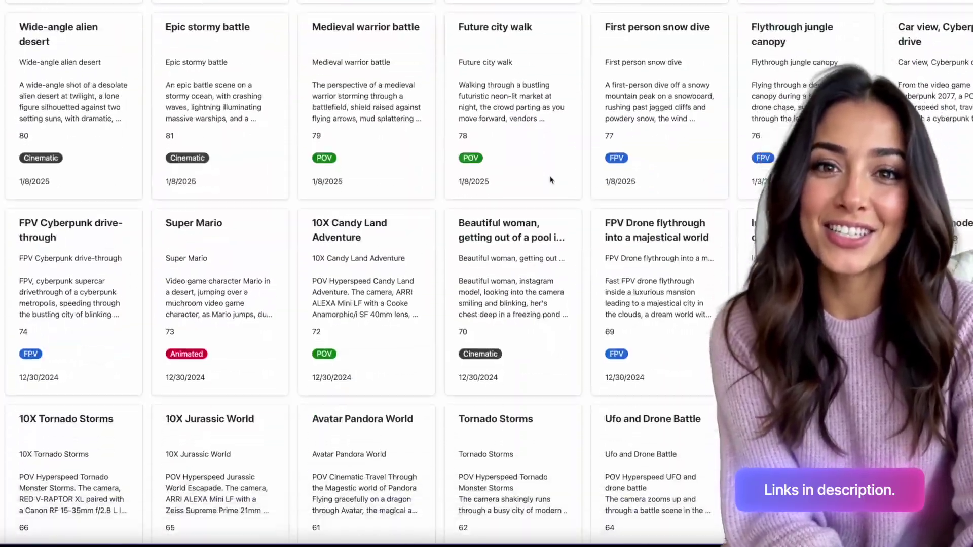
scroll(551, 180, "down", 5)
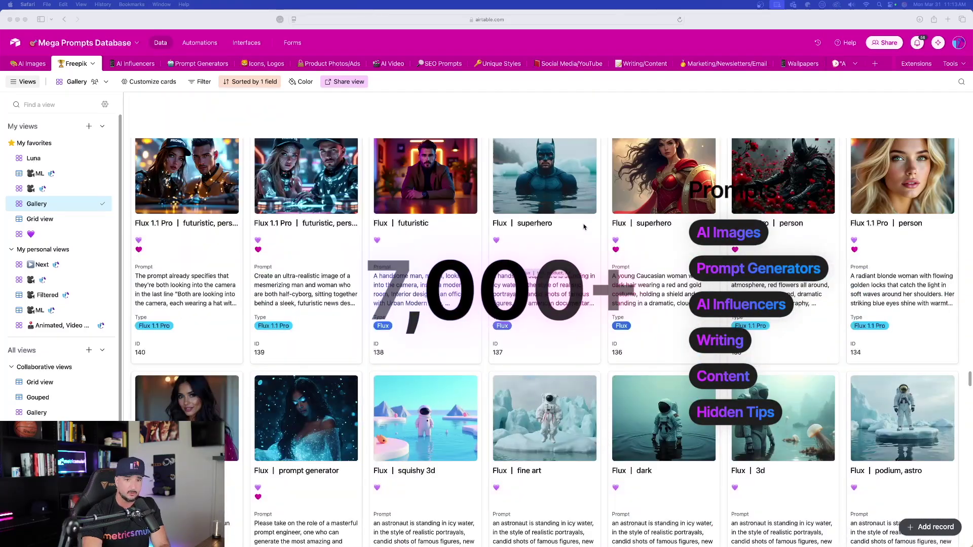
left_click(32, 67)
left_click(35, 67)
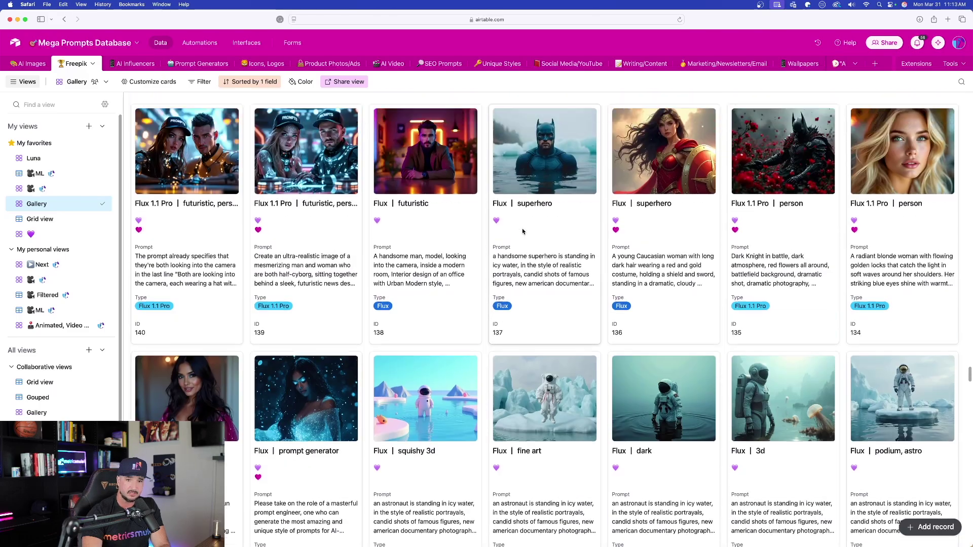
scroll(741, 293, "up", 5)
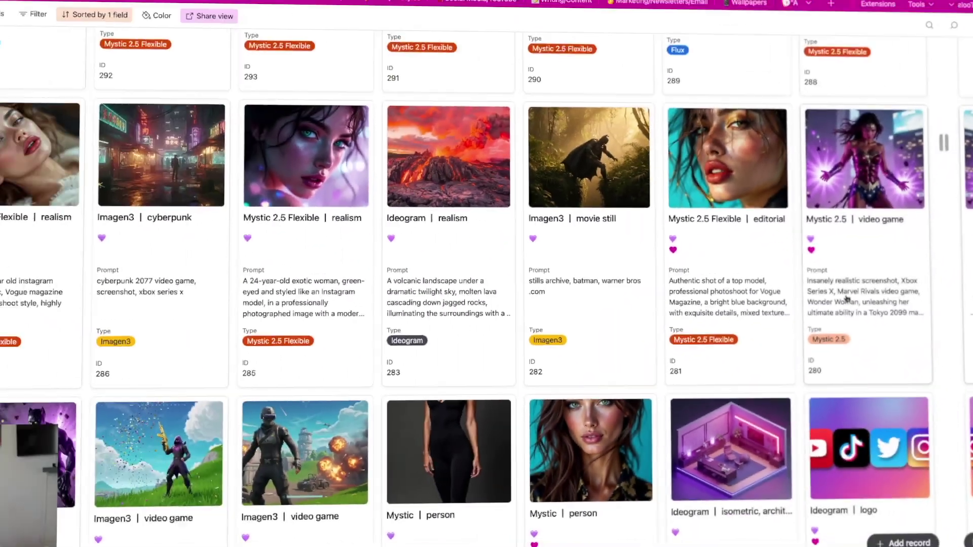
Open the Mystic 2.5 video game record with ID 280 and examine its Wonder Woman prompt and images.
left_click(847, 299)
scroll(297, 312, "down", 5)
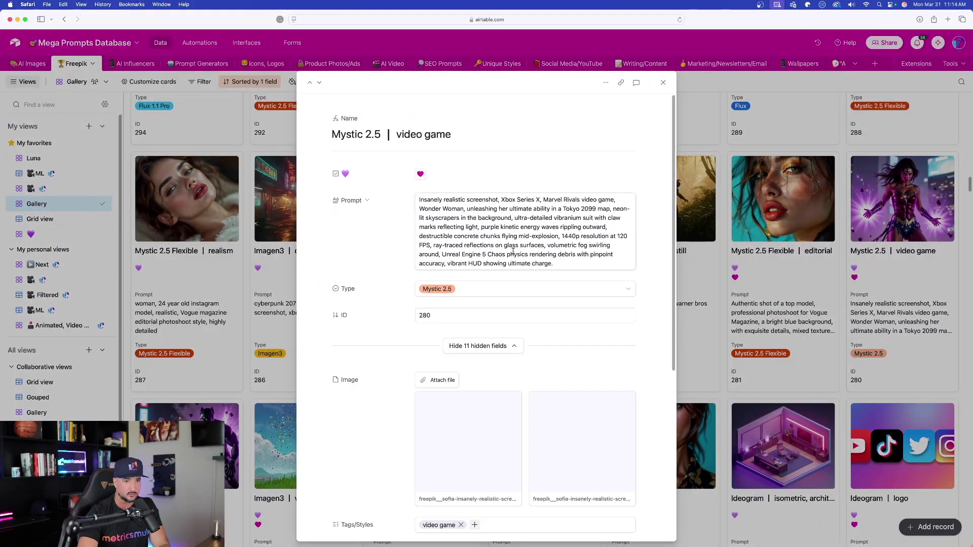
left_click(417, 330)
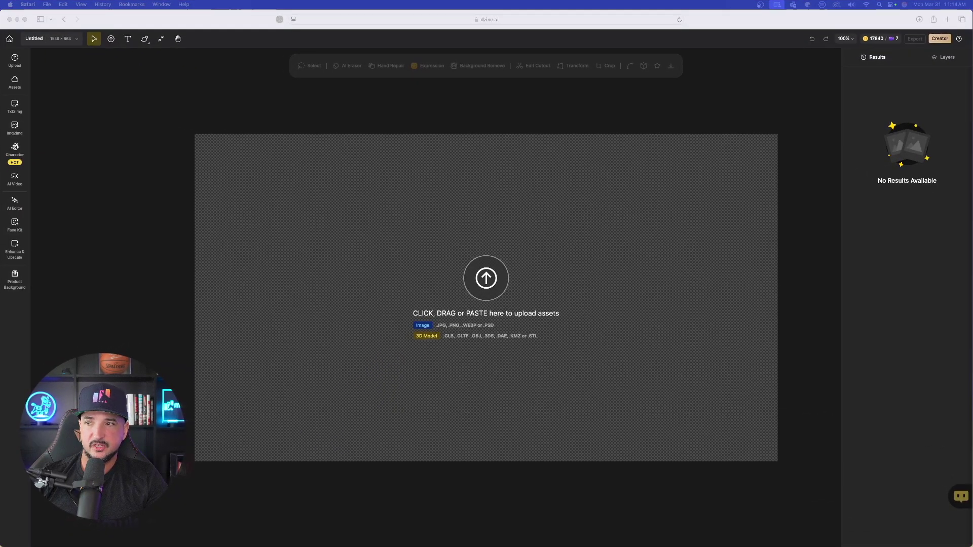
Switch to the Dzine project and place the Wonder Woman image on the empty canvas.
left_click_drag(267, 223, 447, 251)
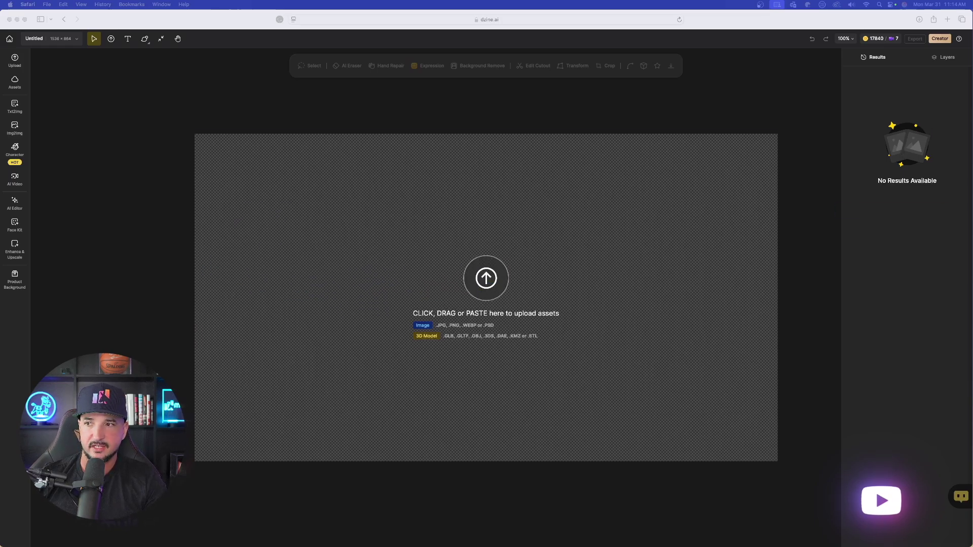
left_click_drag(537, 233, 558, 235)
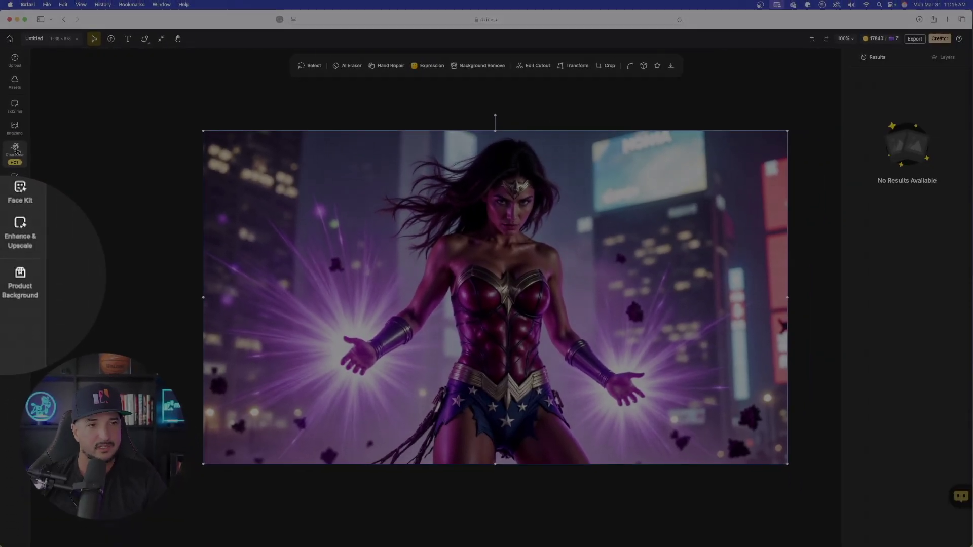
Open the character tools and view the option for building a character from images.
left_click(27, 209)
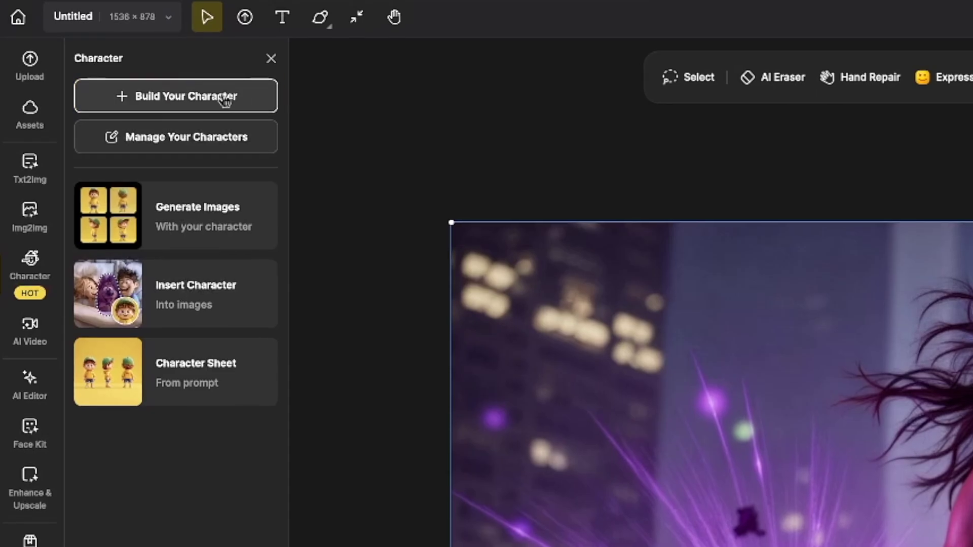
left_click(224, 100)
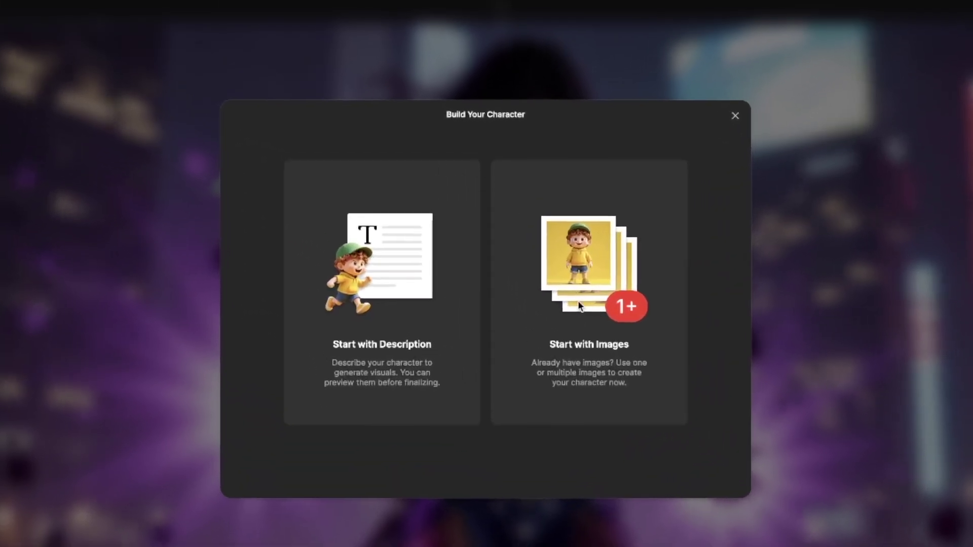
left_click(579, 300)
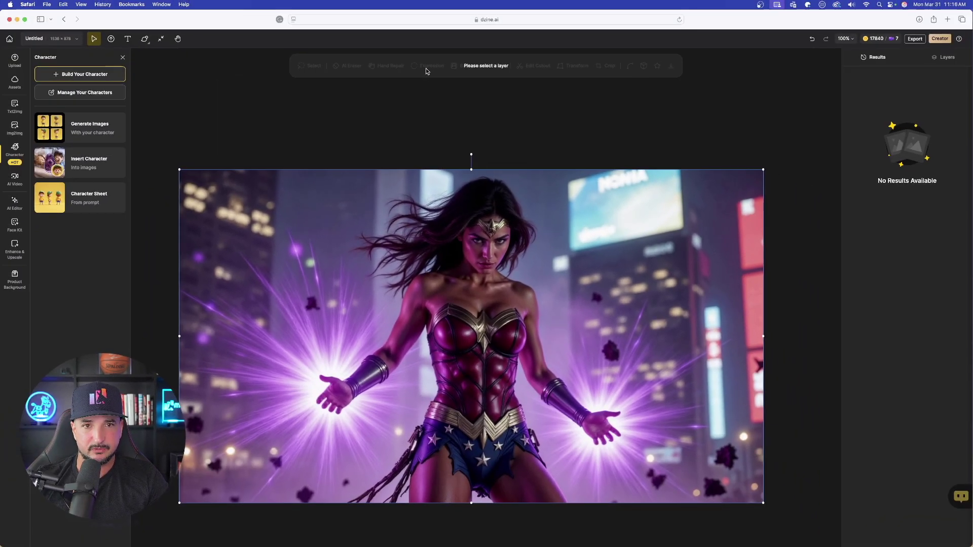
Start Insert Character on the image and lasso around the whole Wonder Woman figure, including her hair and both glowing hands.
left_click(426, 70)
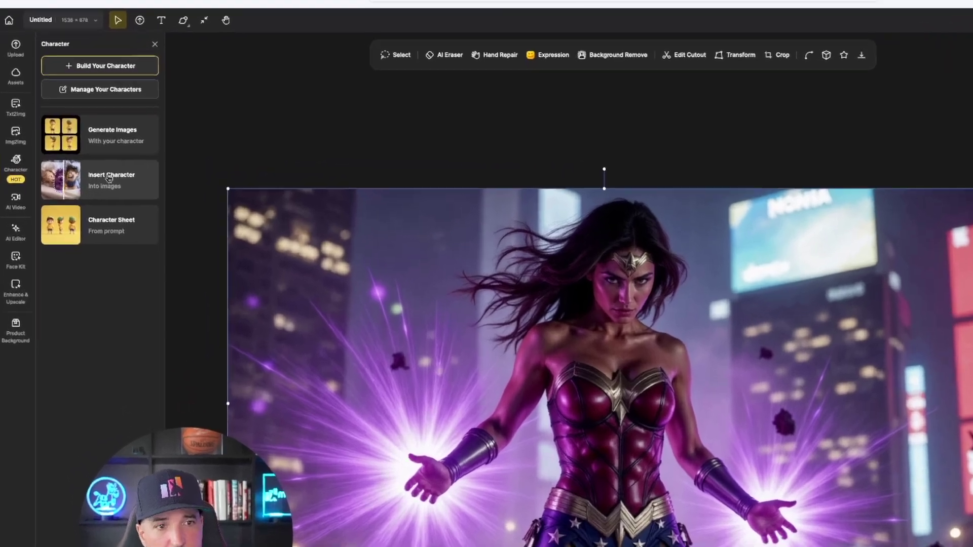
left_click(107, 179)
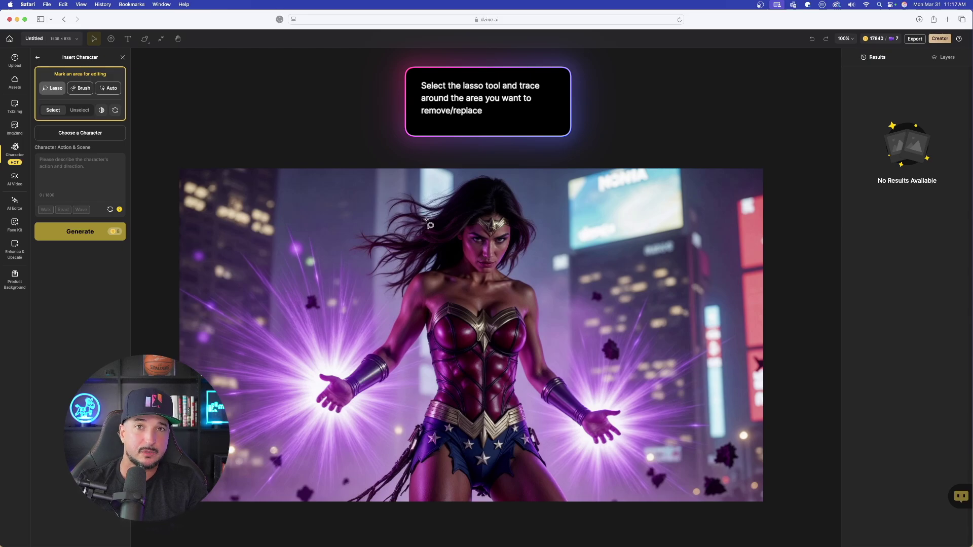
mouse_move(434, 202)
left_mouse_down()
mouse_move(489, 179)
mouse_move(529, 195)
left_mouse_up()
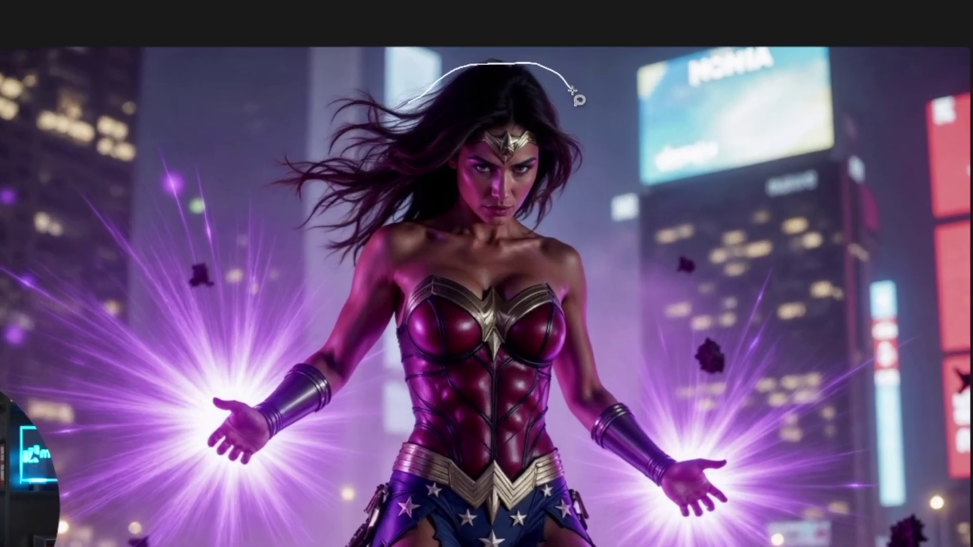
mouse_move(571, 90)
left_mouse_down()
mouse_move(589, 123)
mouse_move(559, 176)
mouse_move(558, 203)
mouse_move(588, 221)
mouse_move(630, 340)
left_mouse_up()
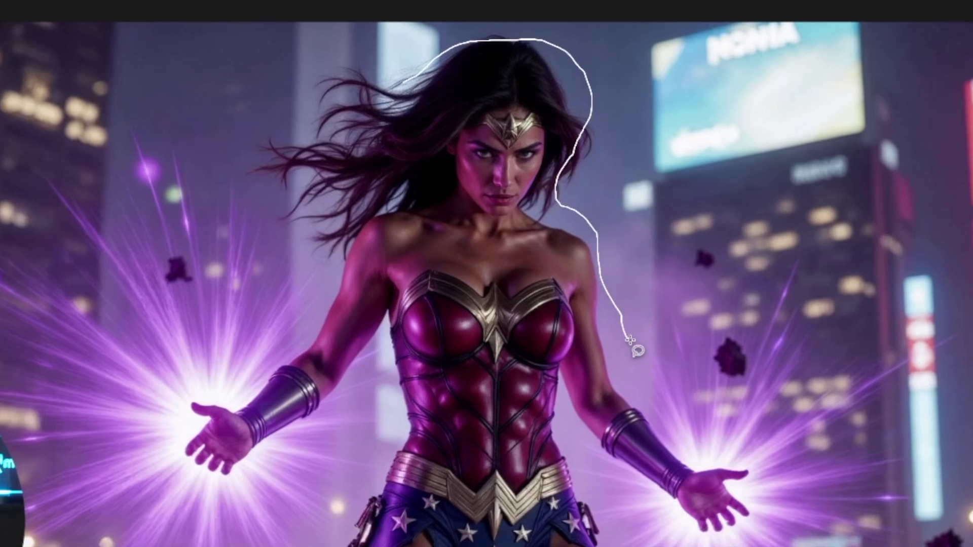
mouse_move(744, 397)
left_mouse_down()
mouse_move(806, 495)
mouse_move(791, 544)
mouse_move(679, 542)
mouse_move(595, 453)
left_mouse_up()
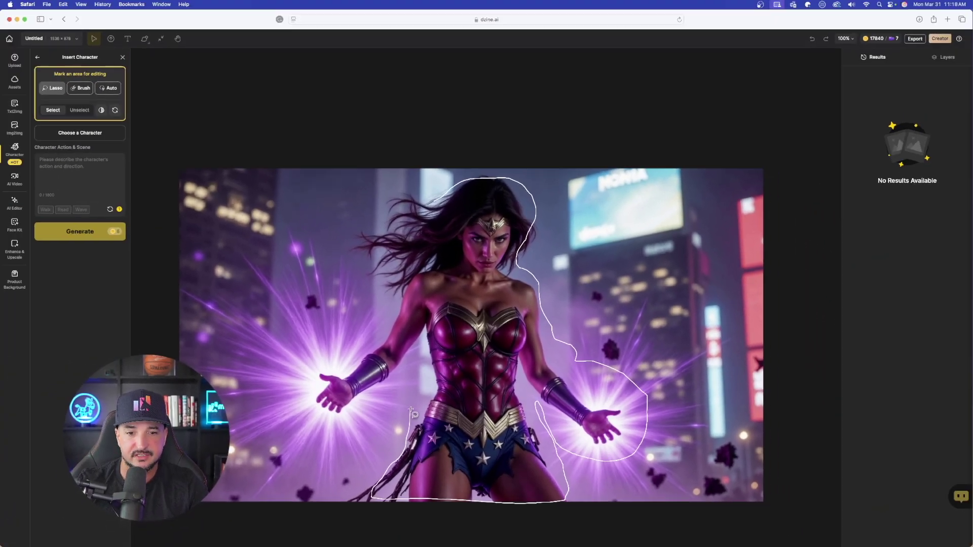
left_click_drag(553, 434, 549, 430)
Choose Luna as the character, describe her as a confident Wonder Woman superhero with lightning exploding from her open palms, and generate the replacement.
left_click(72, 154)
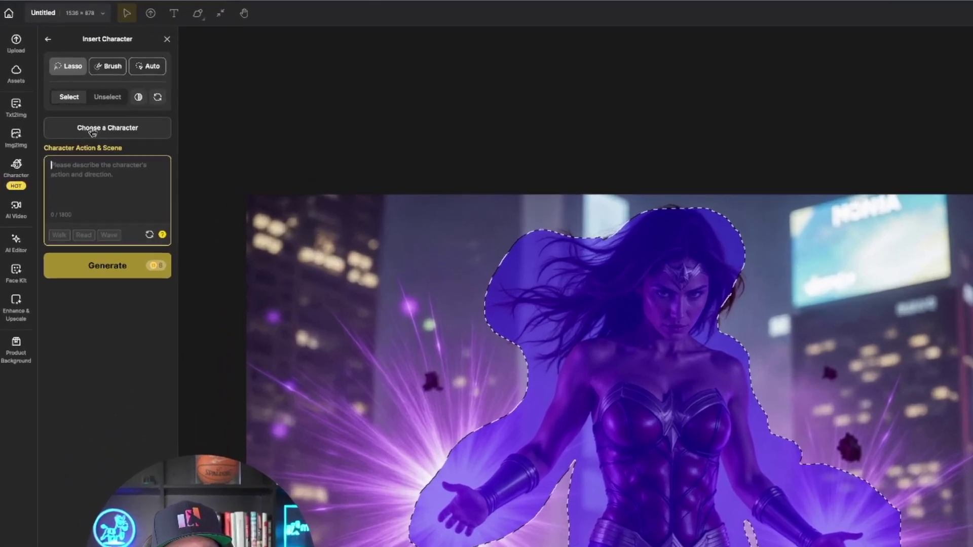
left_click(74, 124)
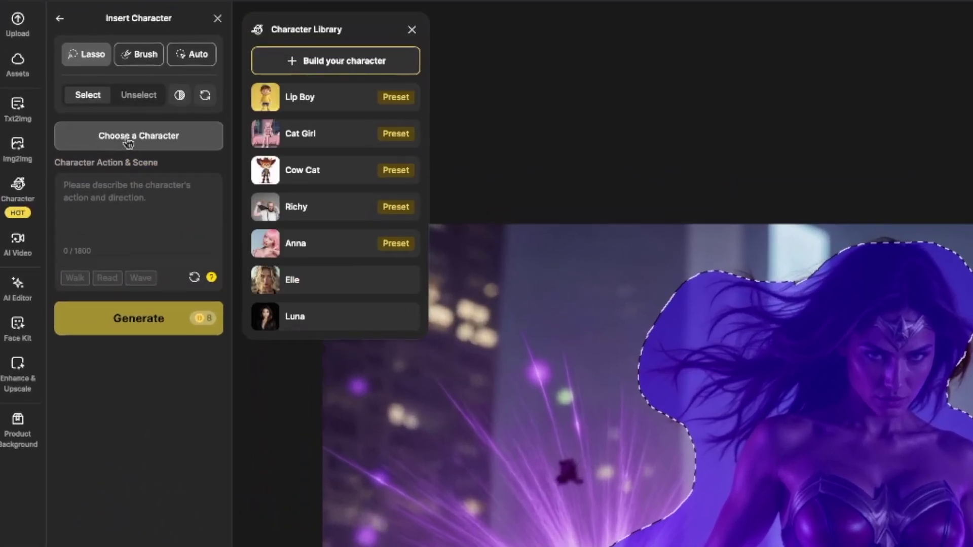
left_click(302, 288)
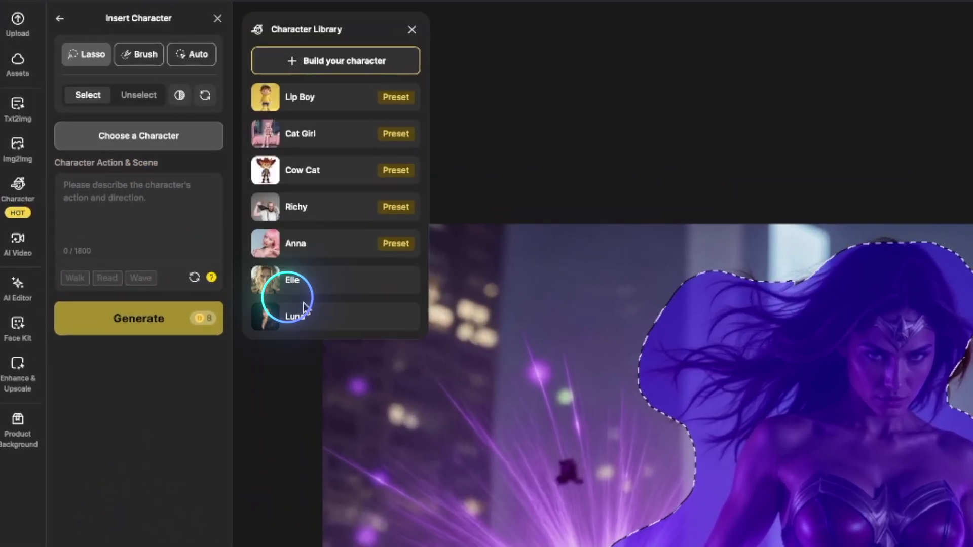
left_click(340, 324)
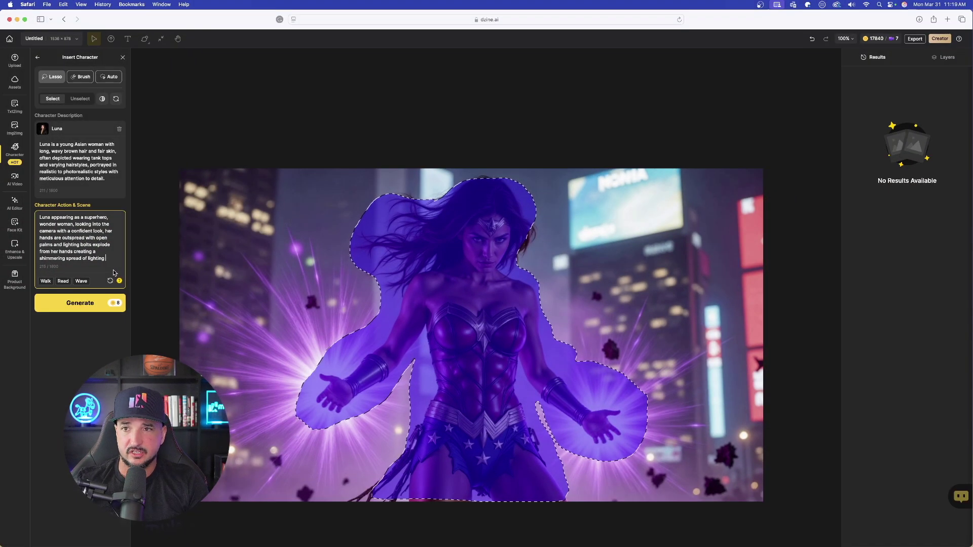
left_click(80, 303)
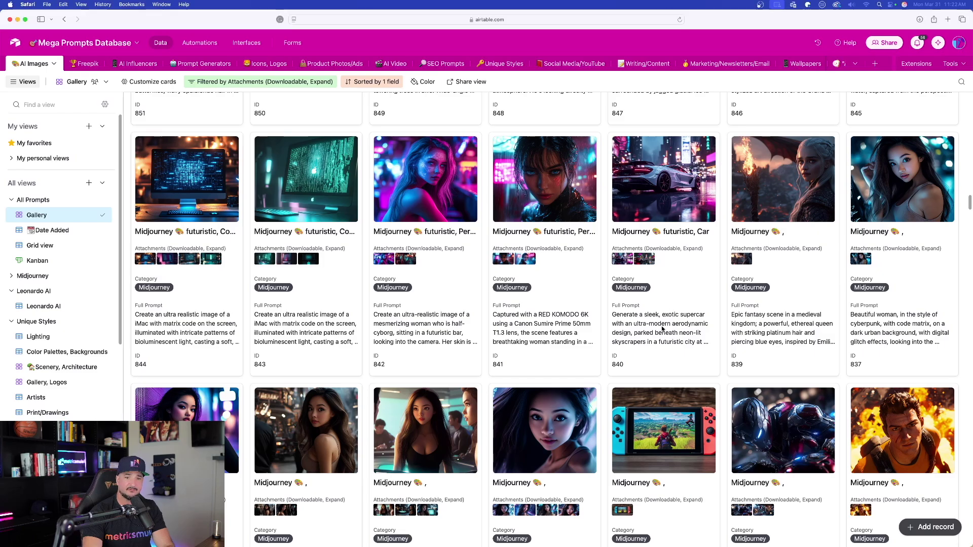
In Airtable's AI Images gallery, open the Midjourney futuristic Car record and examine its supercar images and full prompt.
left_click(675, 295)
left_click(447, 229)
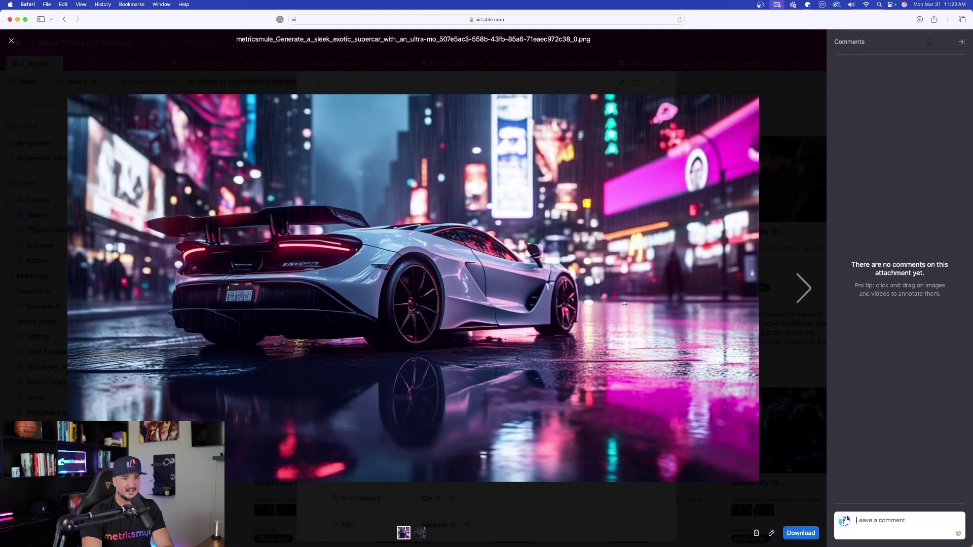
left_click(804, 288)
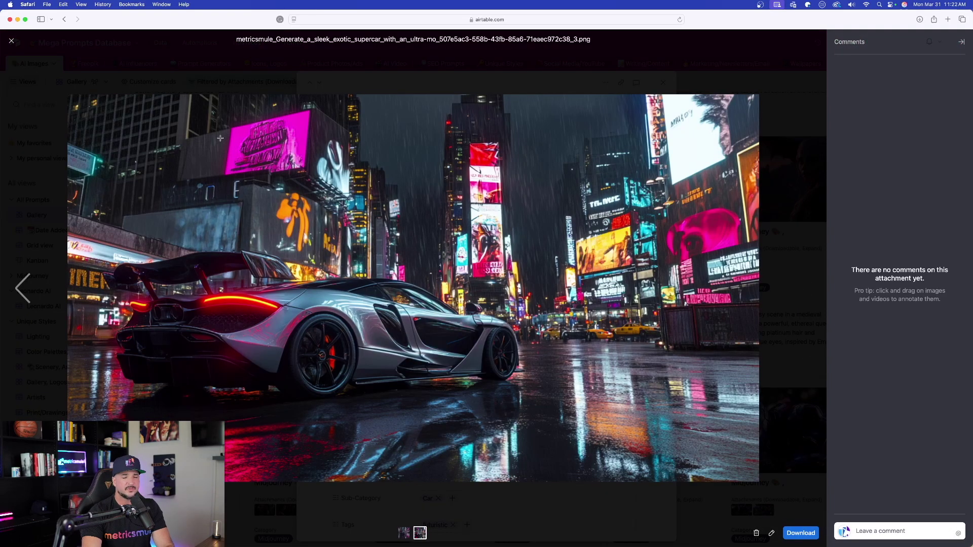
left_click(12, 41)
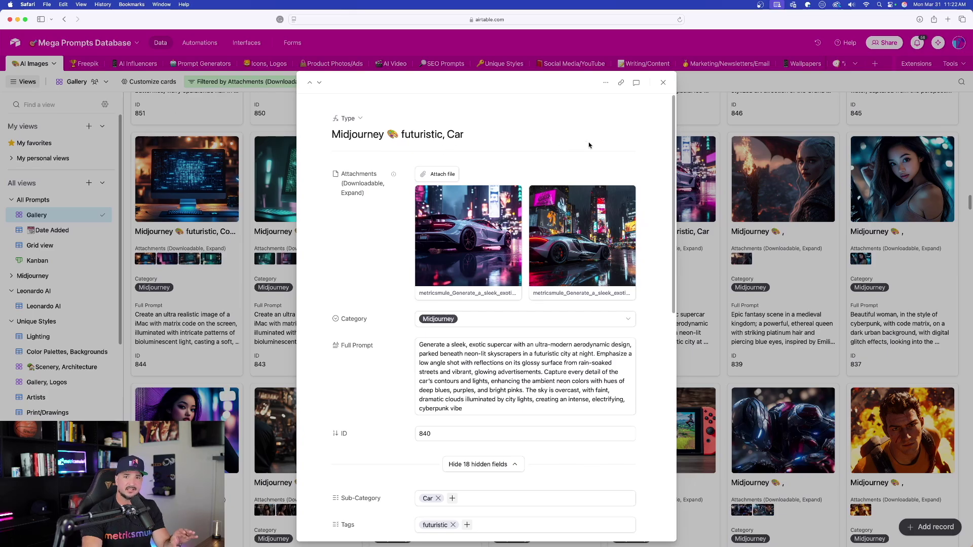
left_click(477, 227)
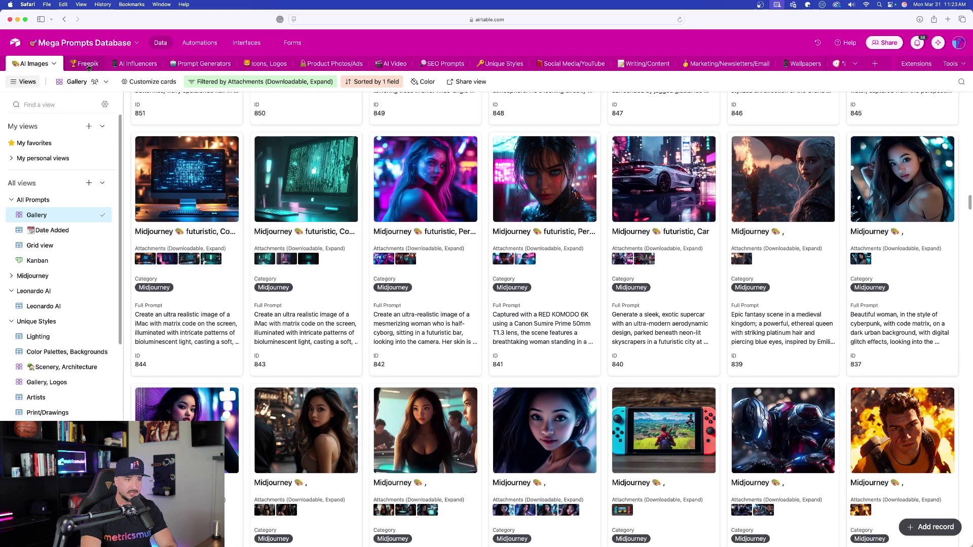
Open the Flux 1.1 Pro product record in the Freepik gallery and view both of its Louis Vuitton store images.
left_click(87, 65)
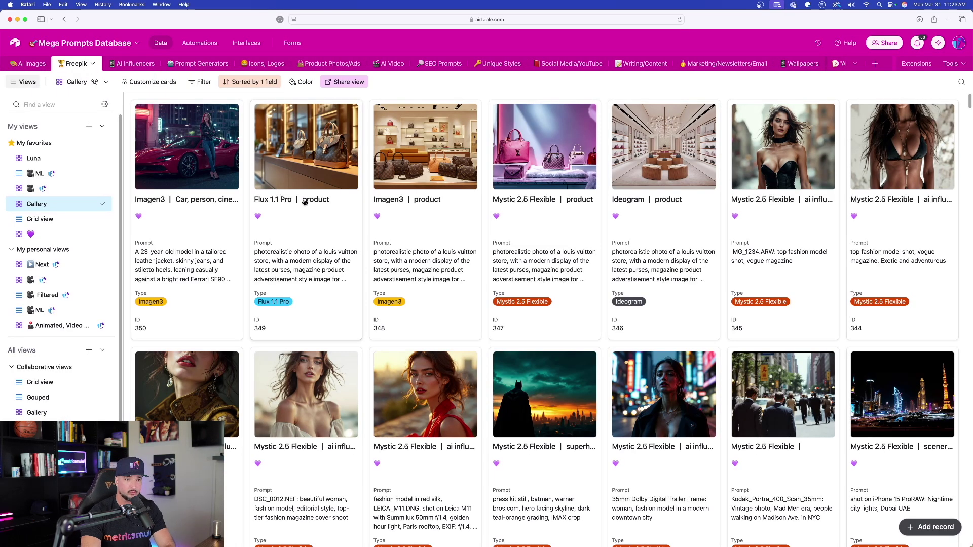
left_click(305, 202)
left_click(465, 405)
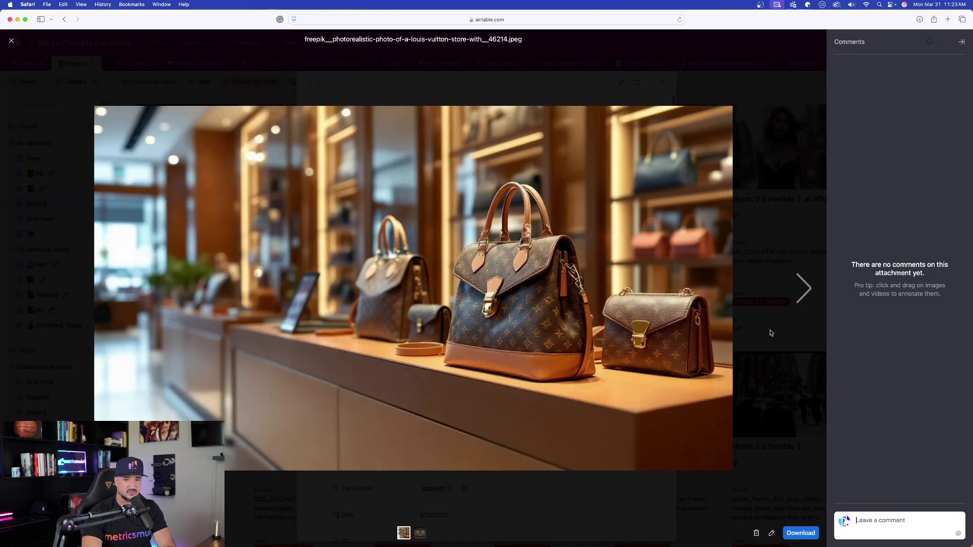
left_click(803, 288)
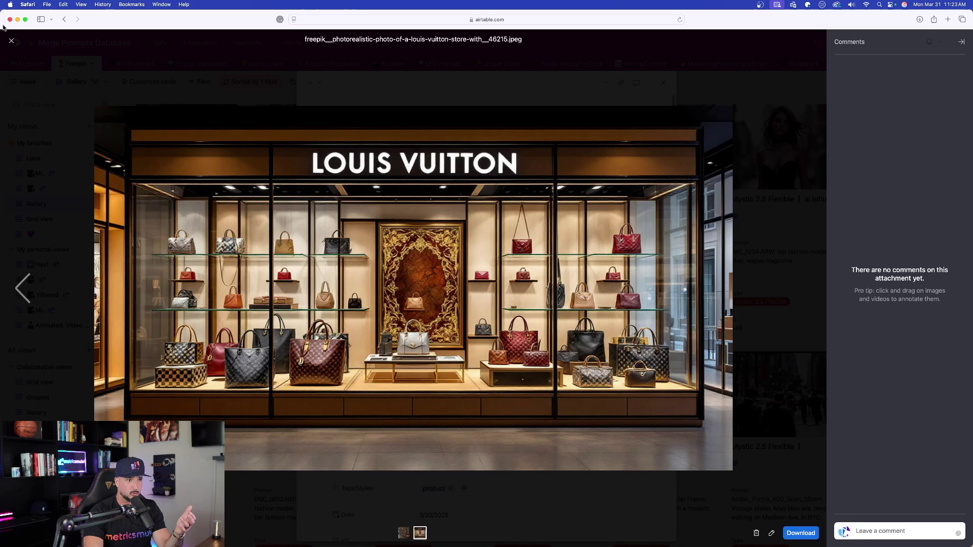
Open the Imagen3 product record in the Freepik gallery and view its Louis Vuitton store image.
left_click(10, 41)
left_click(744, 192)
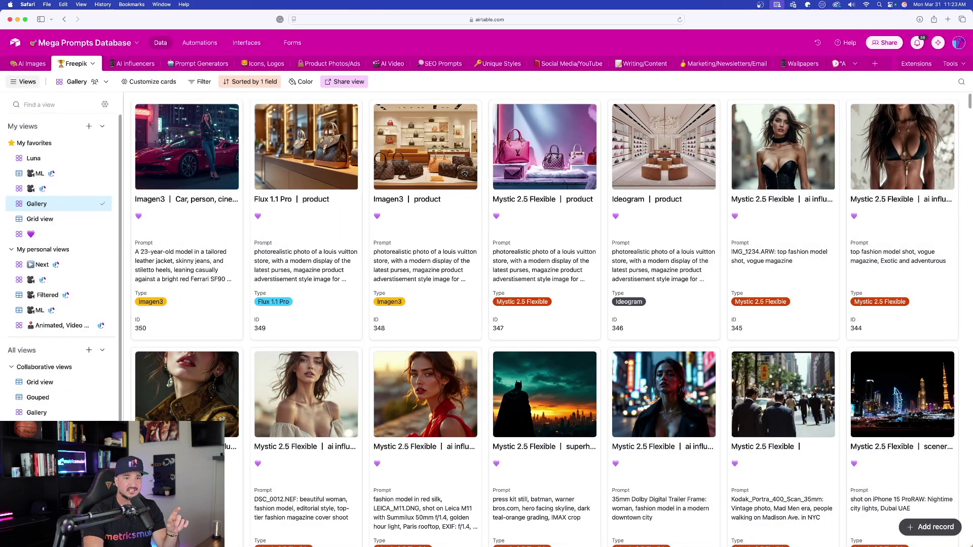
left_click(432, 158)
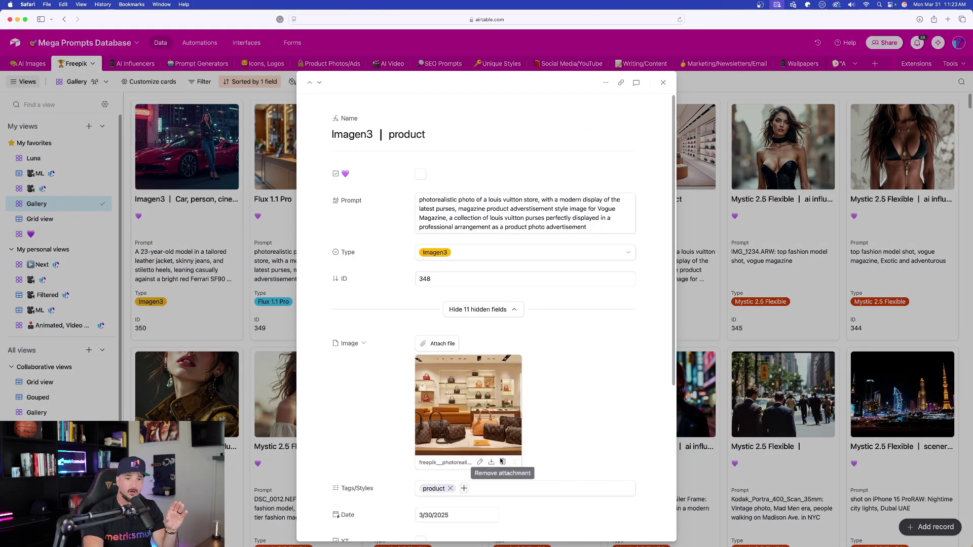
left_click(476, 407)
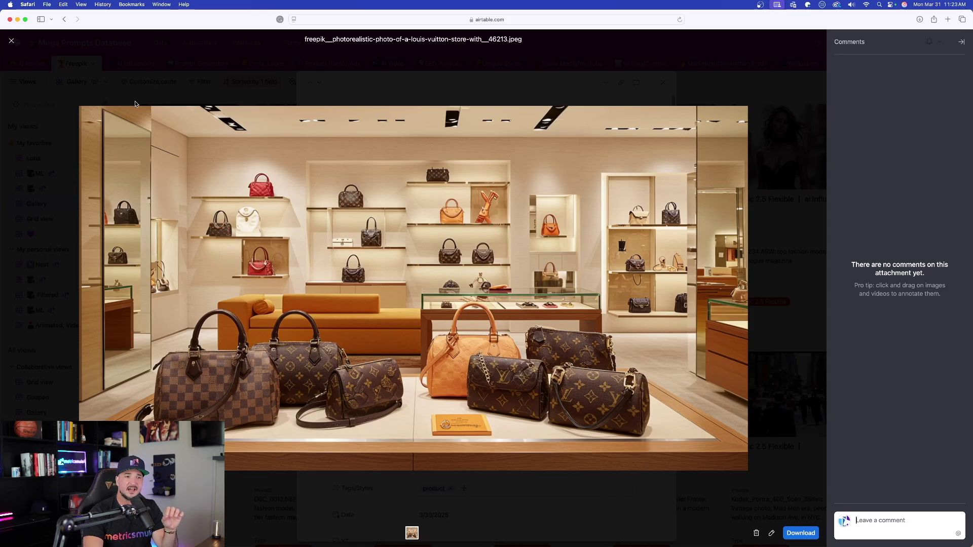
left_click(13, 41)
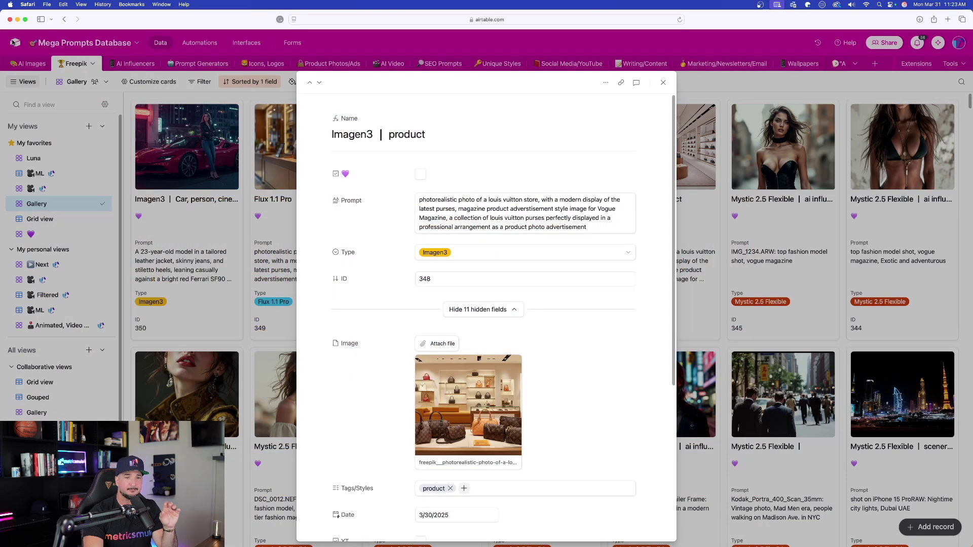
Open the Ideogram product record in the same gallery and view its attached store image.
left_click(228, 176)
left_click(659, 167)
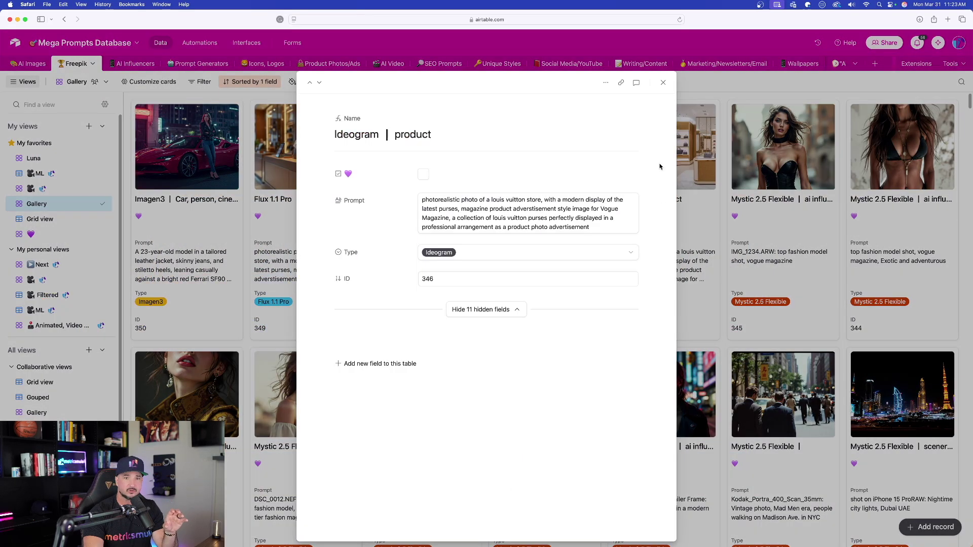
scroll(487, 283, "down", 2)
left_click(465, 357)
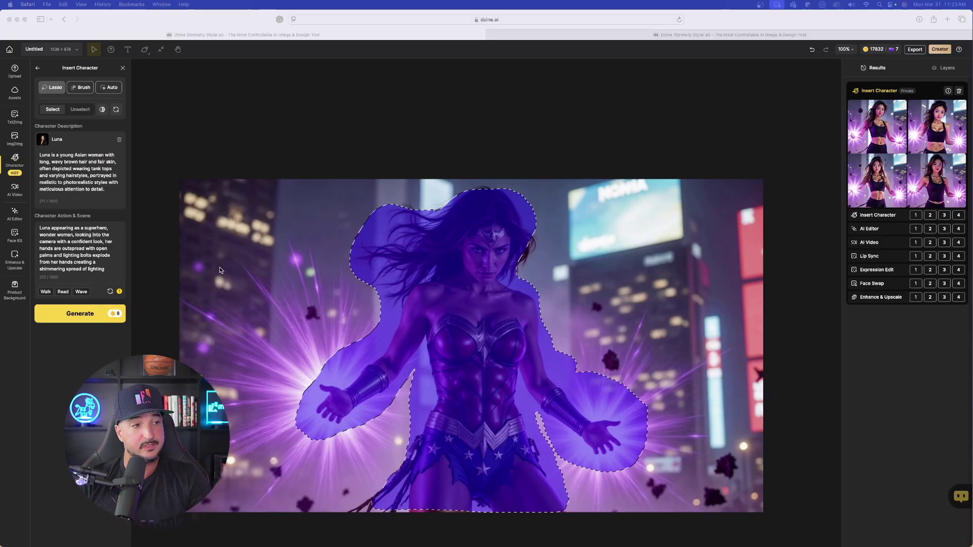
In Dzine, download the generated Luna superhero image as a PNG with 2x upscale and no watermark.
scroll(499, 222, "down", 3)
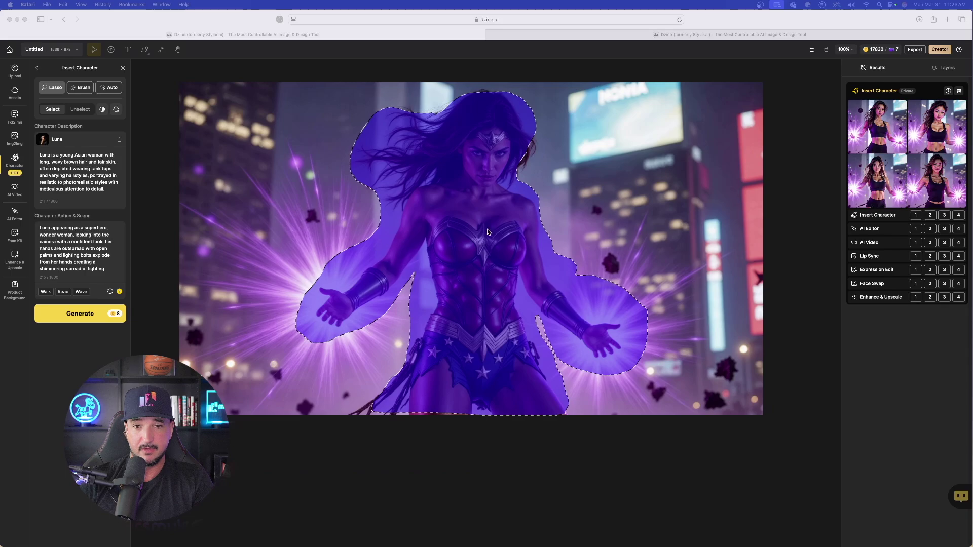
scroll(499, 221, "up", 1)
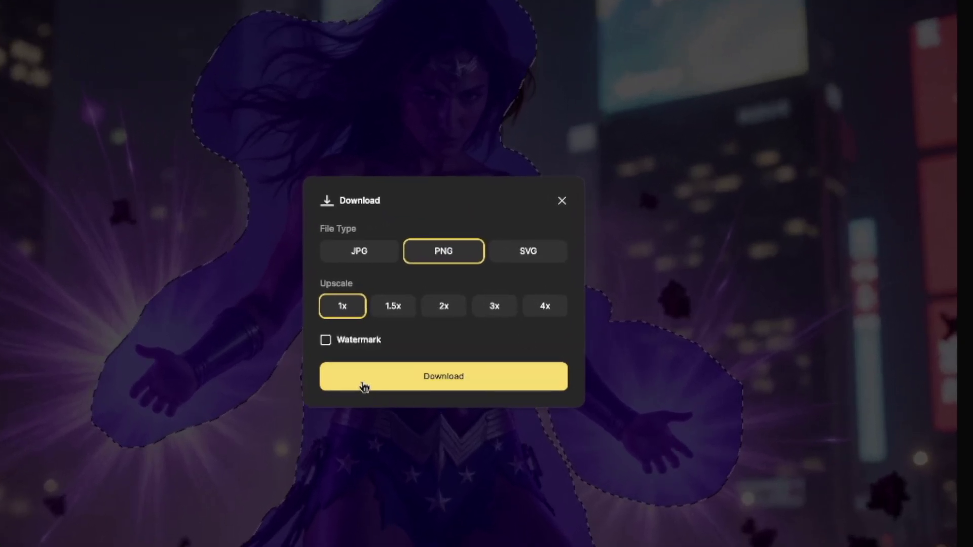
left_click(442, 309)
left_click(433, 374)
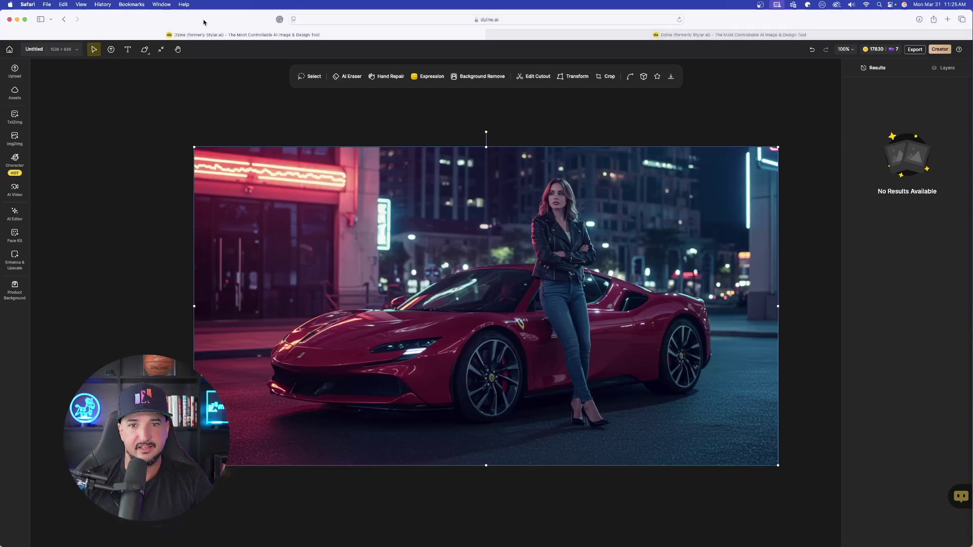
Start Insert Character on the red Ferrari image and lasso around the whole woman leaning against the car.
left_click_drag(1, 284, 526, 278)
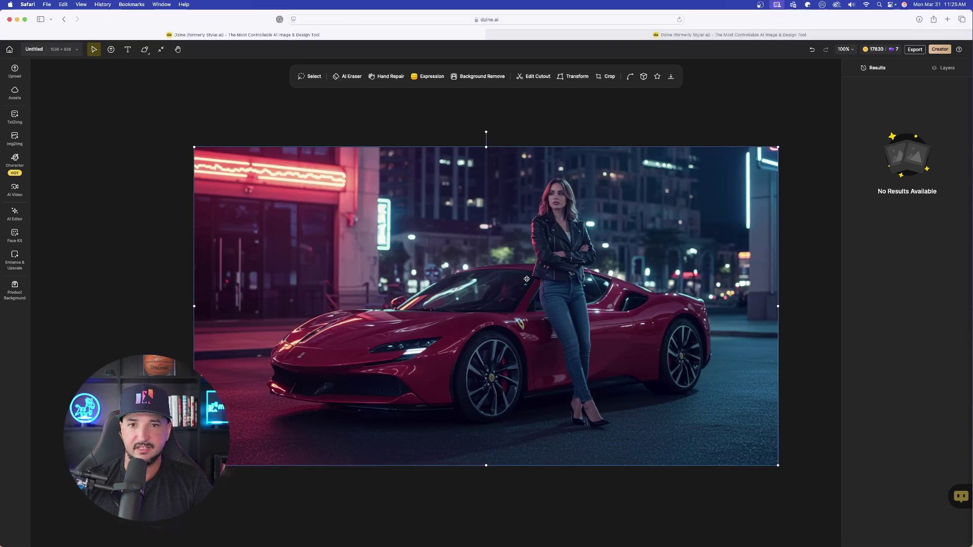
left_click(14, 161)
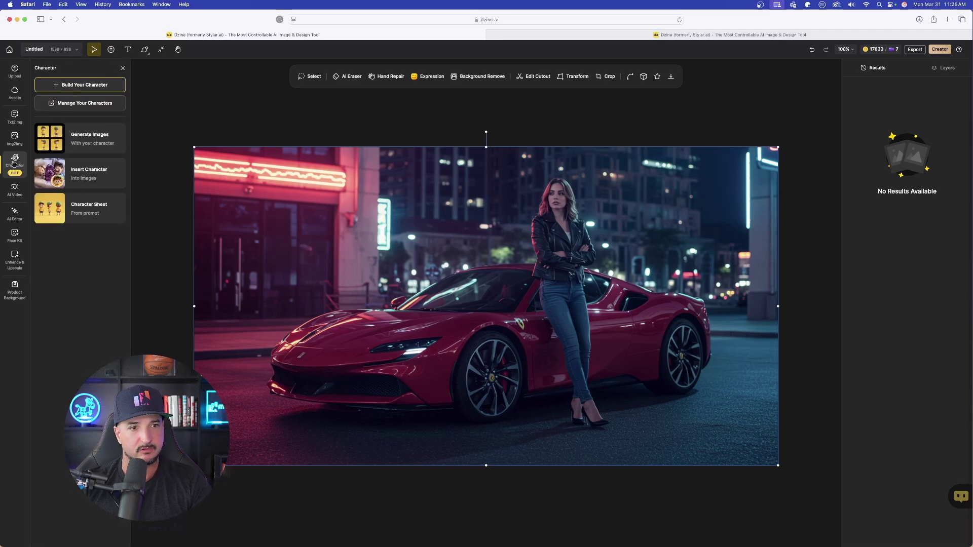
left_click(89, 173)
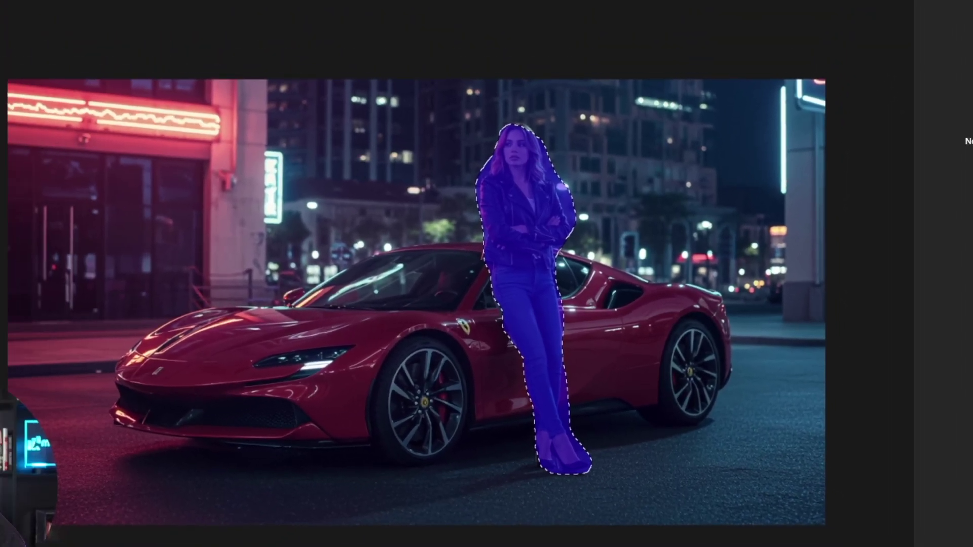
Choose Elle as the character, describe her on a city street in a black leather jacket, arms crossed, leaning against a red Ferrari, and generate.
left_click(73, 134)
left_click(172, 209)
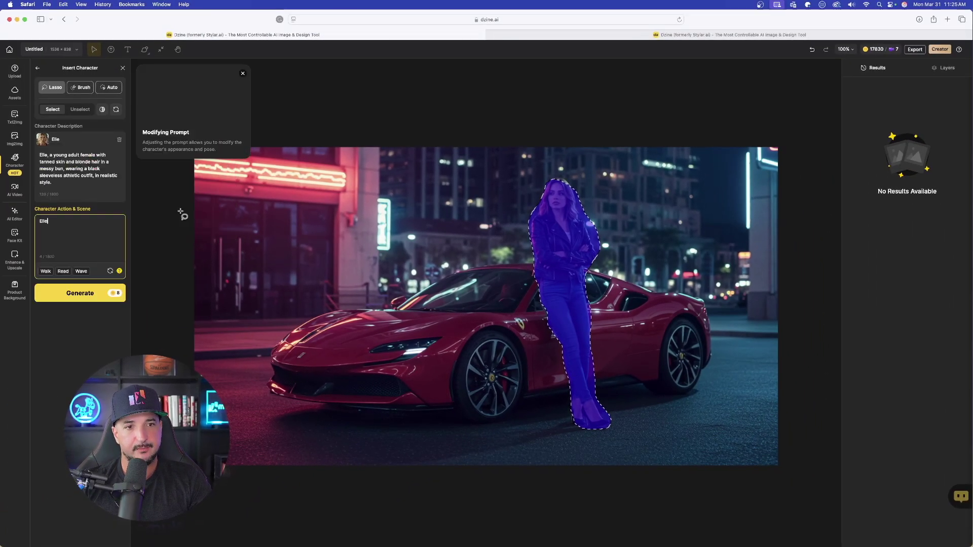
left_click(58, 222)
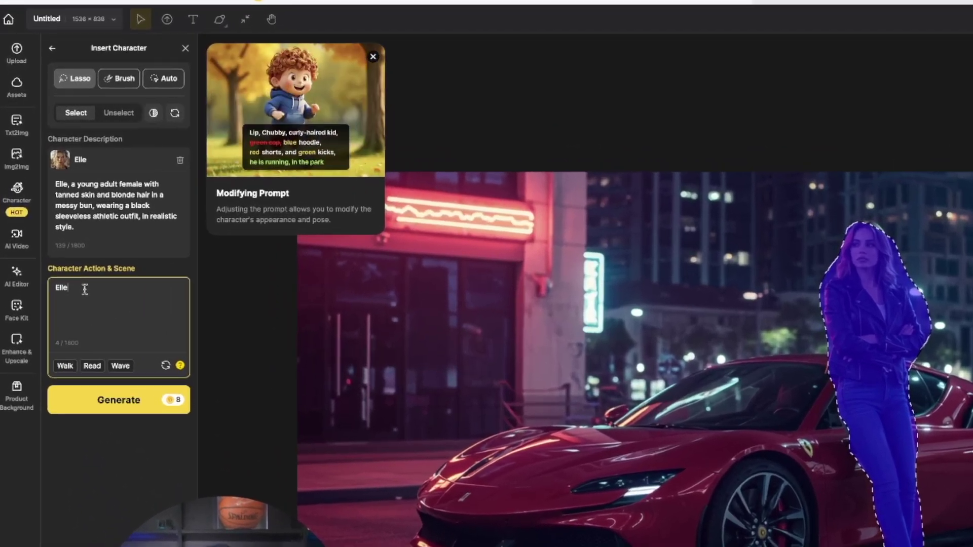
type("on a city street, wearing a black leathter jacket, arms crossed, leaning agains a supercar red ferrari")
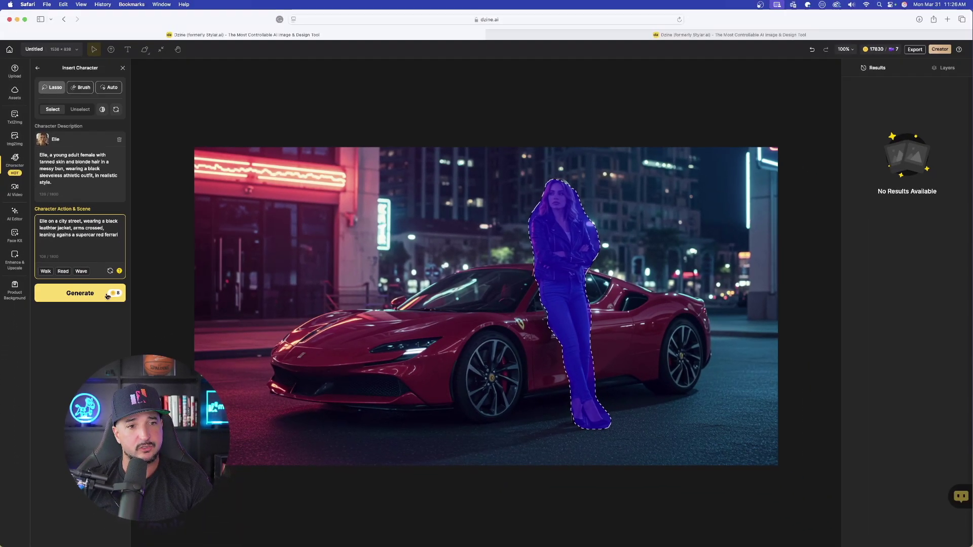
left_click(102, 388)
left_click(73, 294)
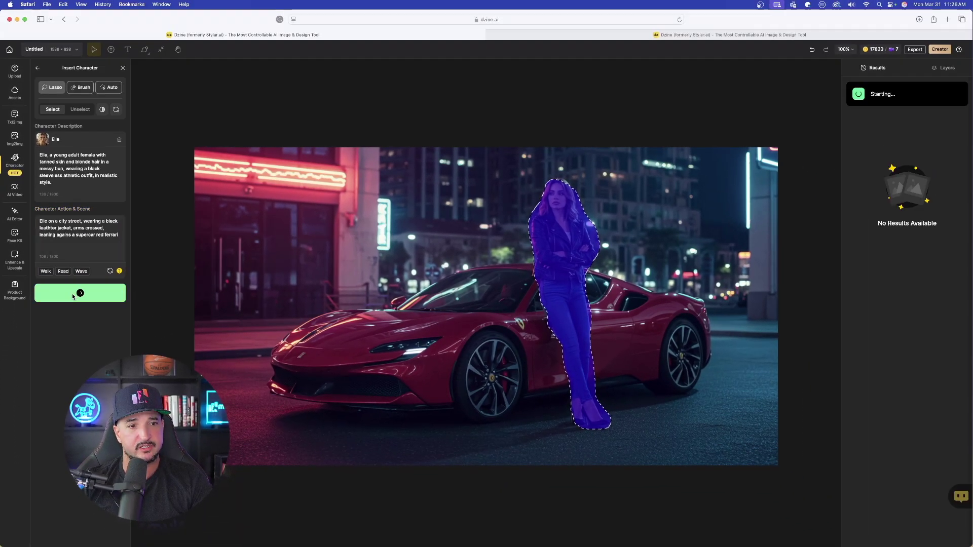
Create a new blank Dzine project and set its canvas to the 16:9 aspect ratio, 1536 by 864.
left_click(738, 34)
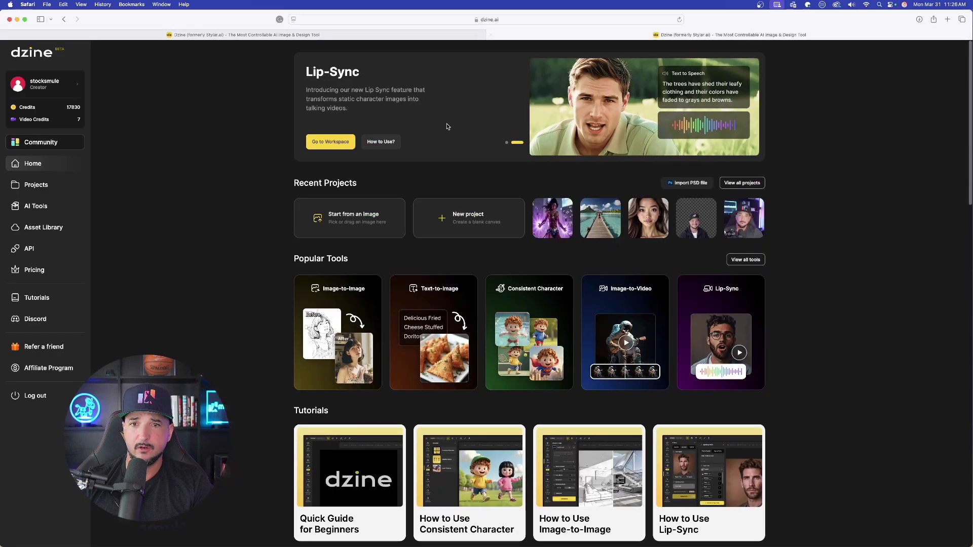
left_click(465, 225)
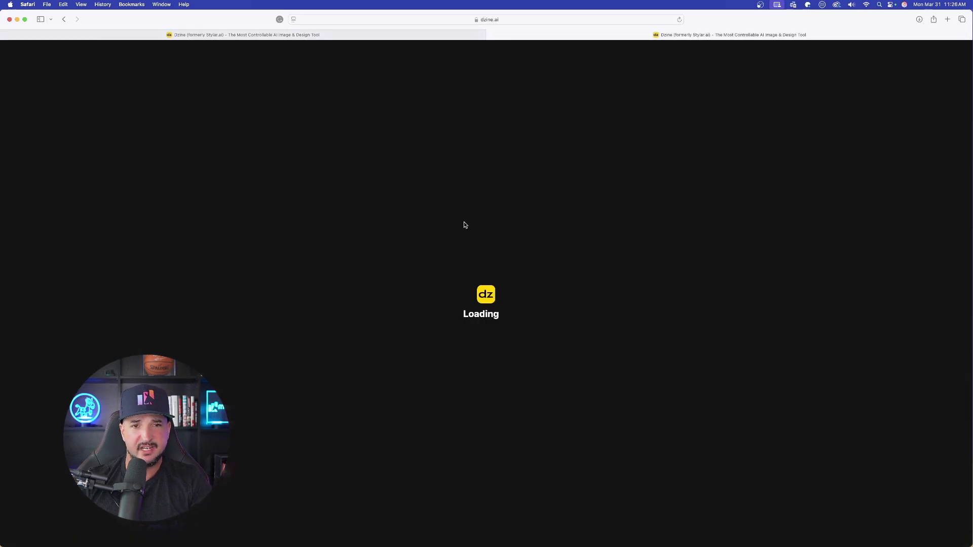
left_click(92, 160)
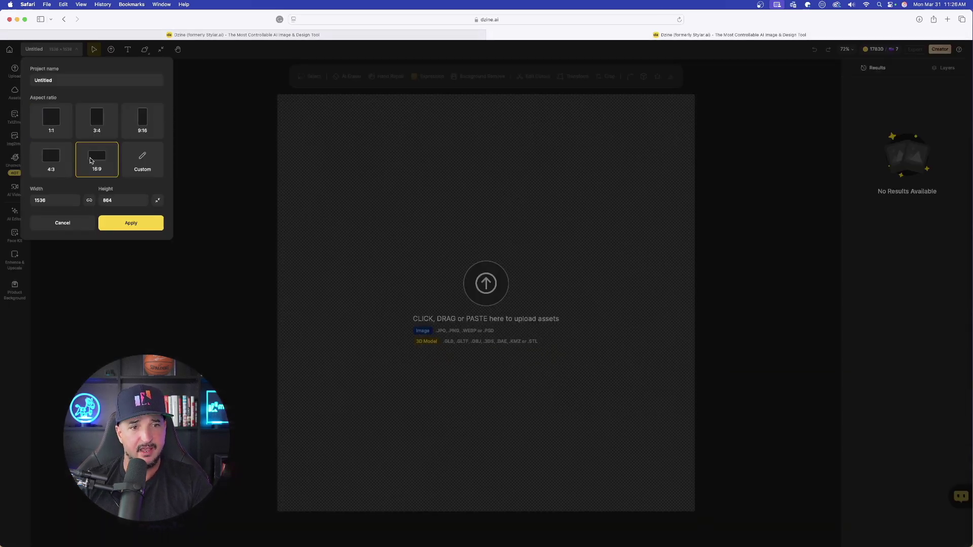
left_click(113, 223)
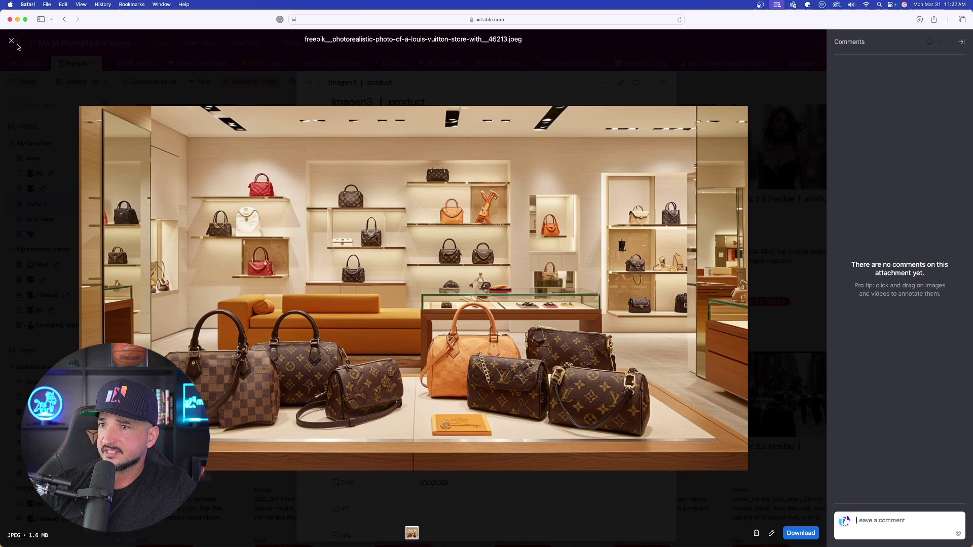
Back in Airtable, leave the Imagen3 record and open the Mystic 2.5 Flexible product record to view its image.
left_click(12, 41)
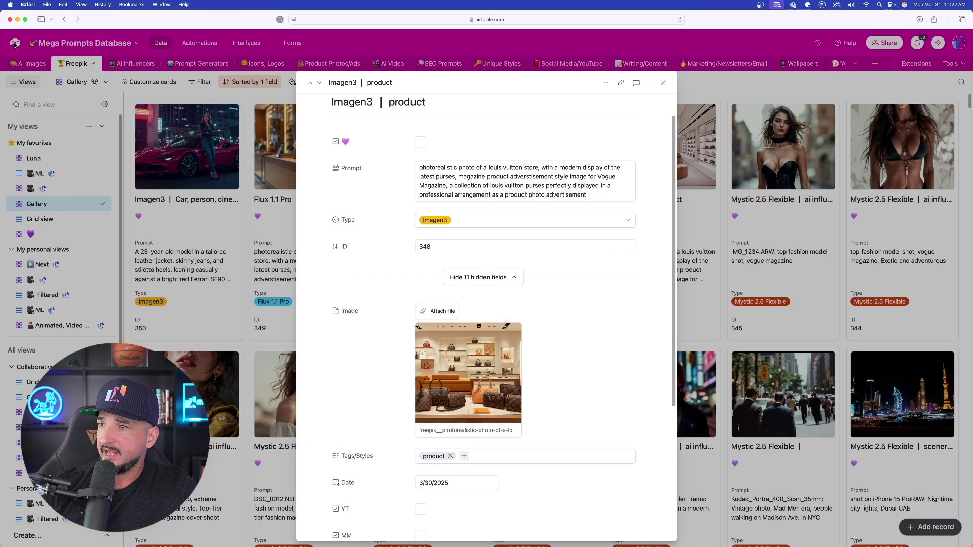
left_click(712, 247)
left_click(557, 252)
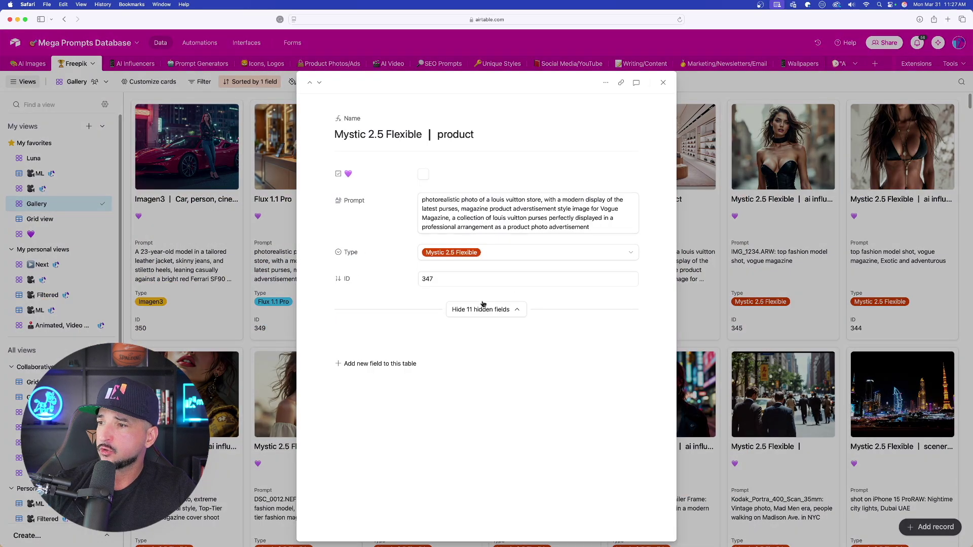
scroll(482, 310, "down", 3)
left_click(469, 354)
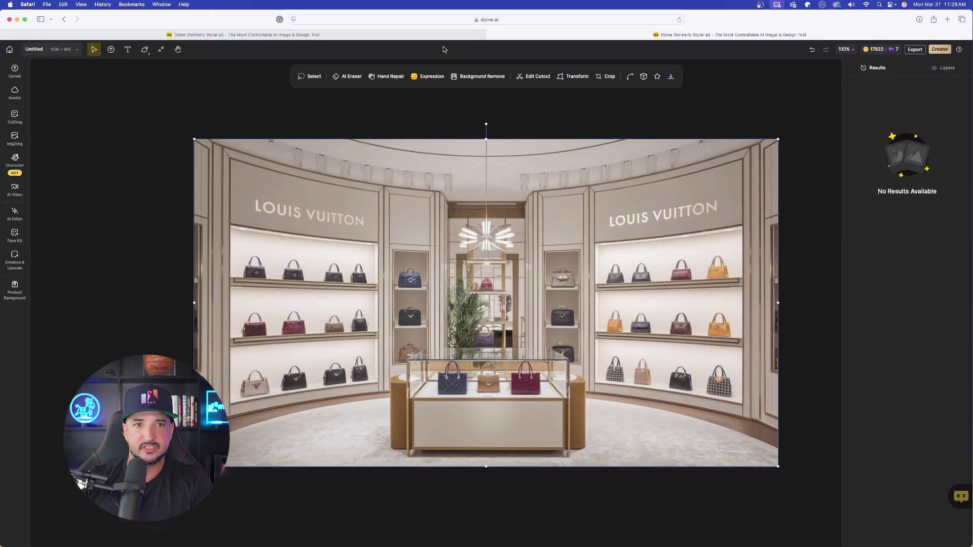
In the Dzine Ferrari project, preview the generated Elle images, enlarge the first one and download it as a 2x PNG.
left_click(263, 34)
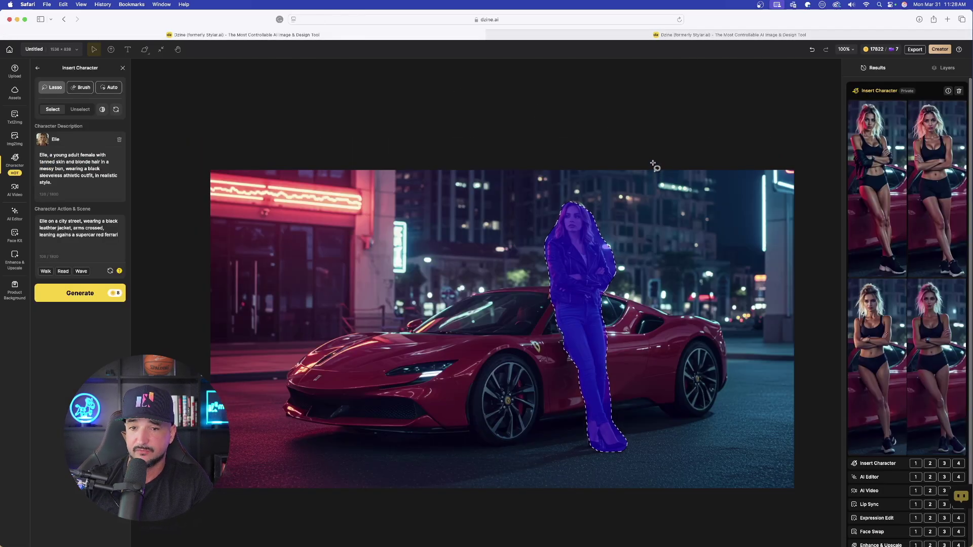
mouse_move(882, 142)
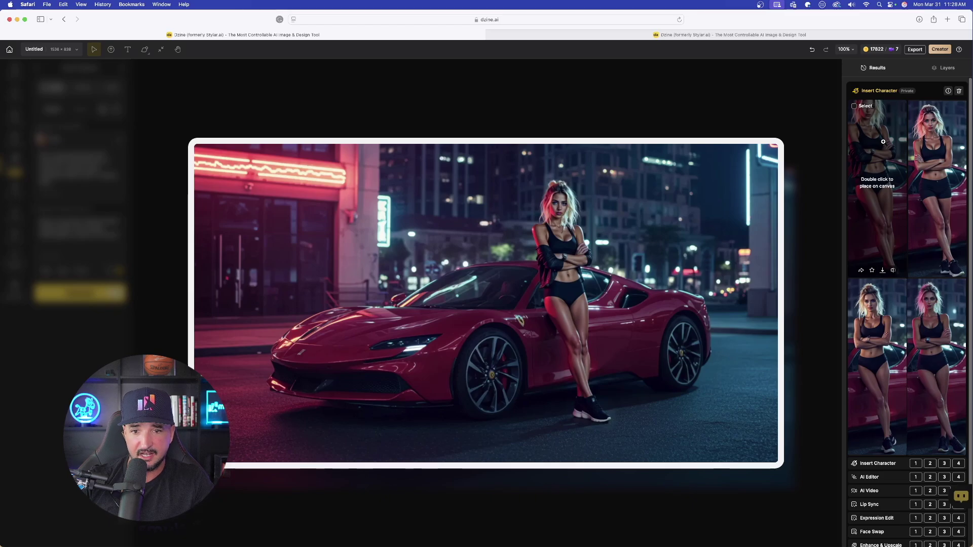
mouse_move(944, 143)
mouse_move(912, 363)
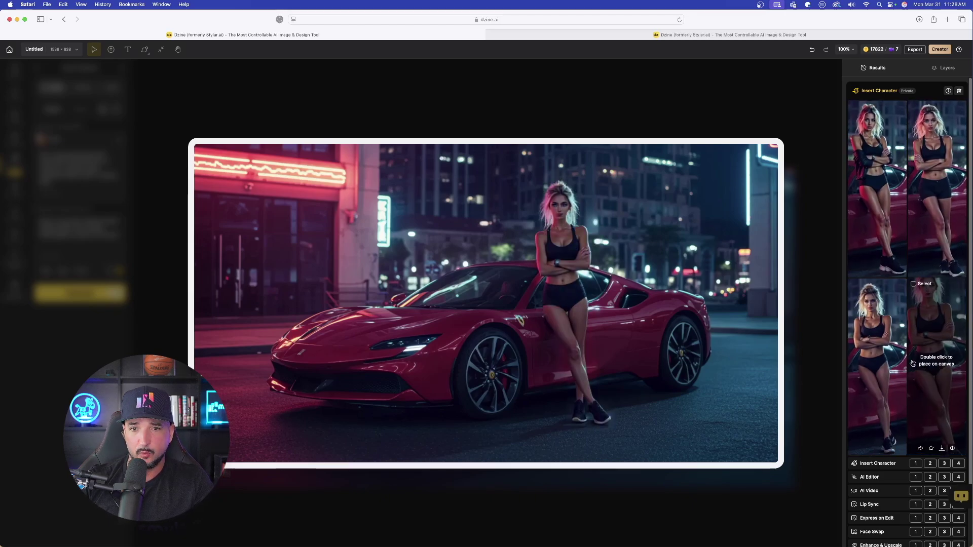
mouse_move(879, 170)
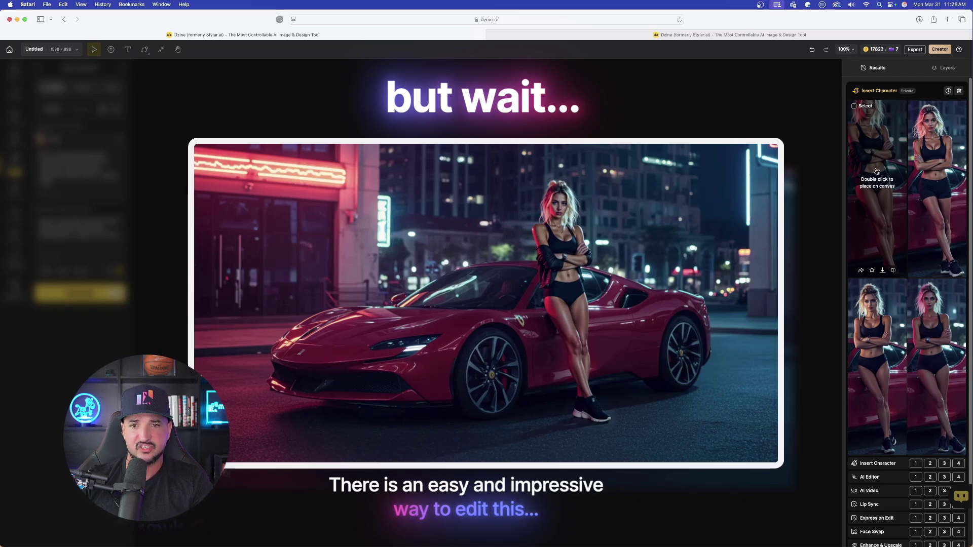
left_click(878, 172)
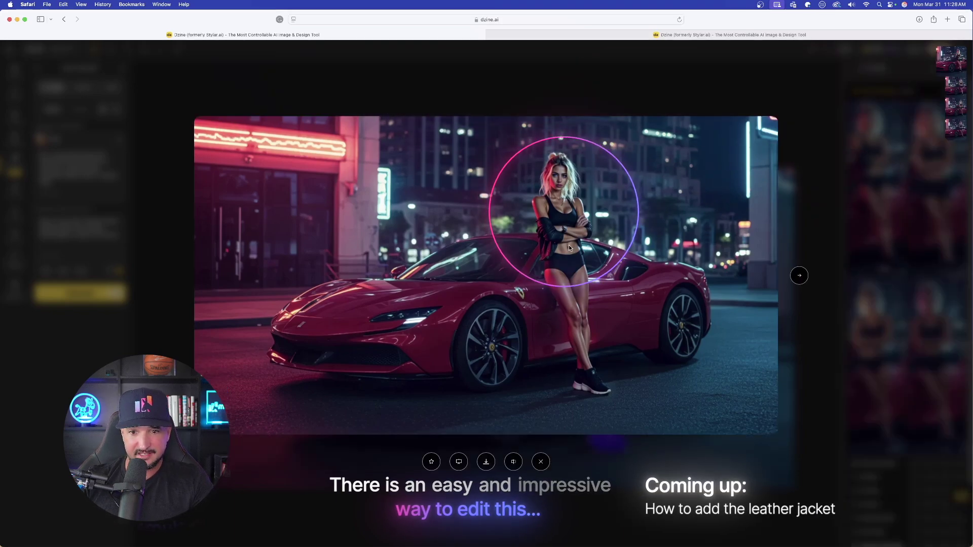
left_click(486, 462)
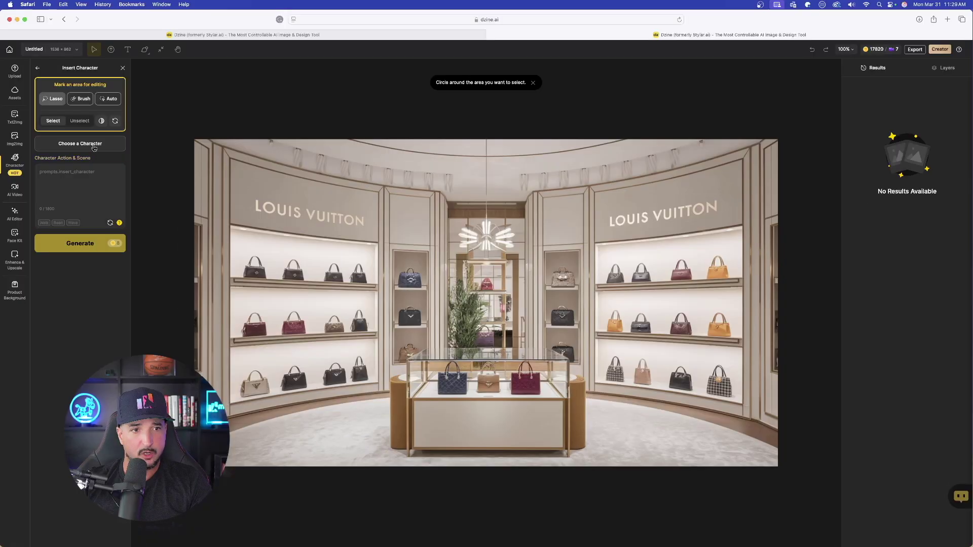
In the Louis Vuitton project, choose Luna wearing luxury clothing shopping for a purse and lasso a standing-figure area before the left-hand shelves.
left_click(80, 143)
left_click(175, 229)
left_click_drag(306, 244, 298, 265)
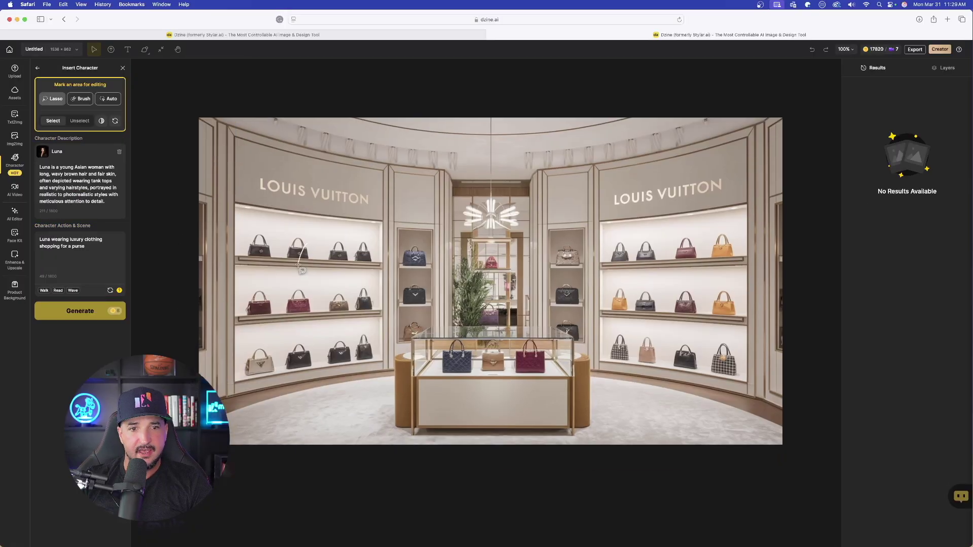
mouse_move(279, 343)
left_mouse_down()
mouse_move(275, 378)
mouse_move(330, 420)
left_mouse_up()
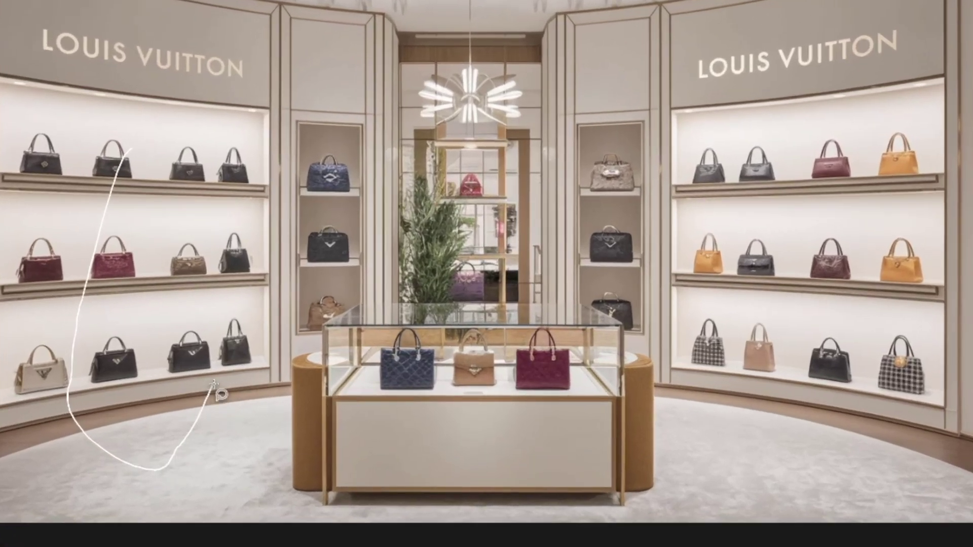
mouse_move(214, 383)
left_mouse_down()
mouse_move(218, 254)
mouse_move(172, 176)
mouse_move(132, 152)
left_mouse_up()
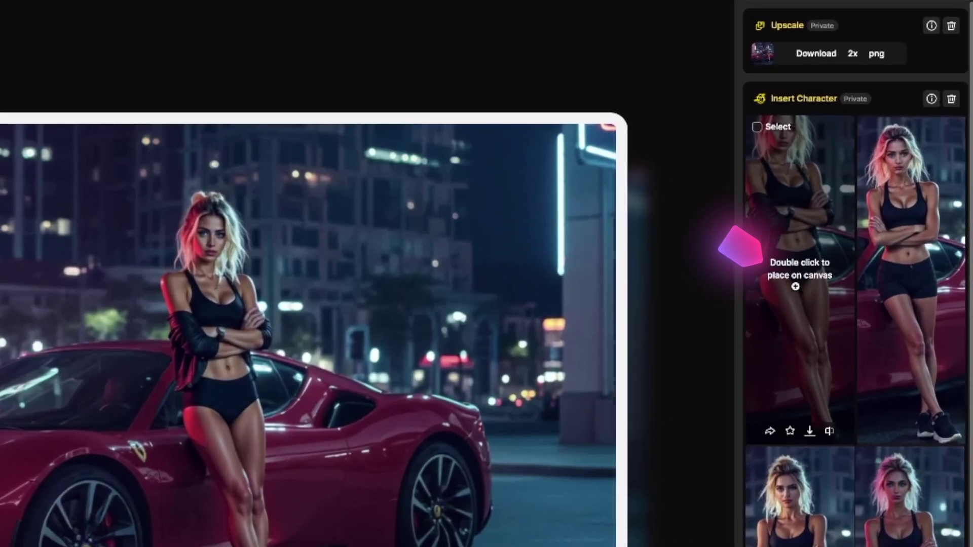
Place the first generated Elle image on the Ferrari canvas and start a Local Edit with the Brush as marking tool.
double_click(797, 266)
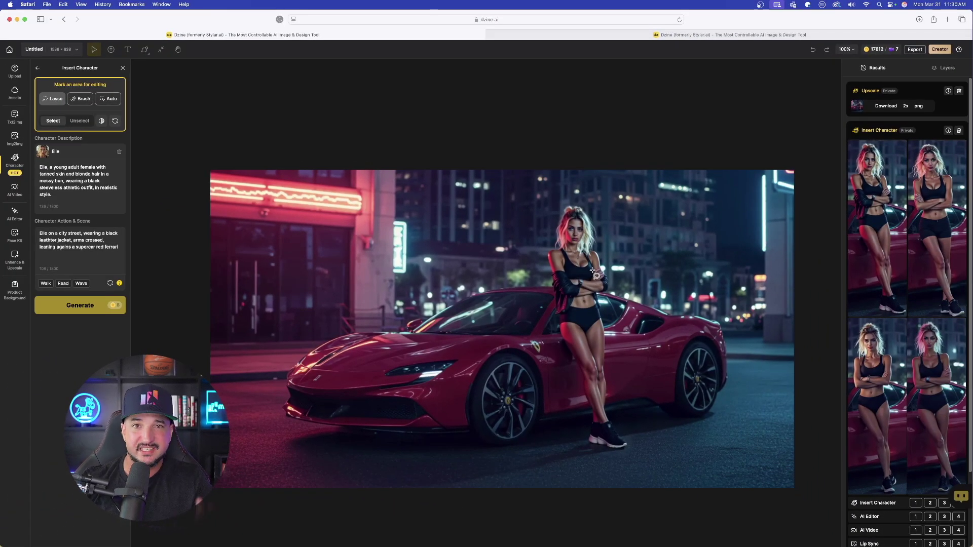
left_click(14, 214)
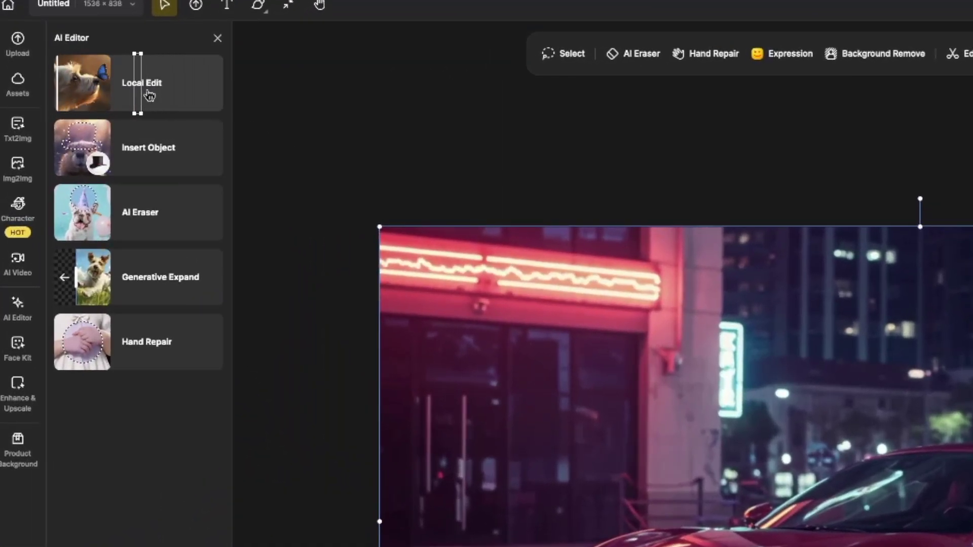
left_click(149, 95)
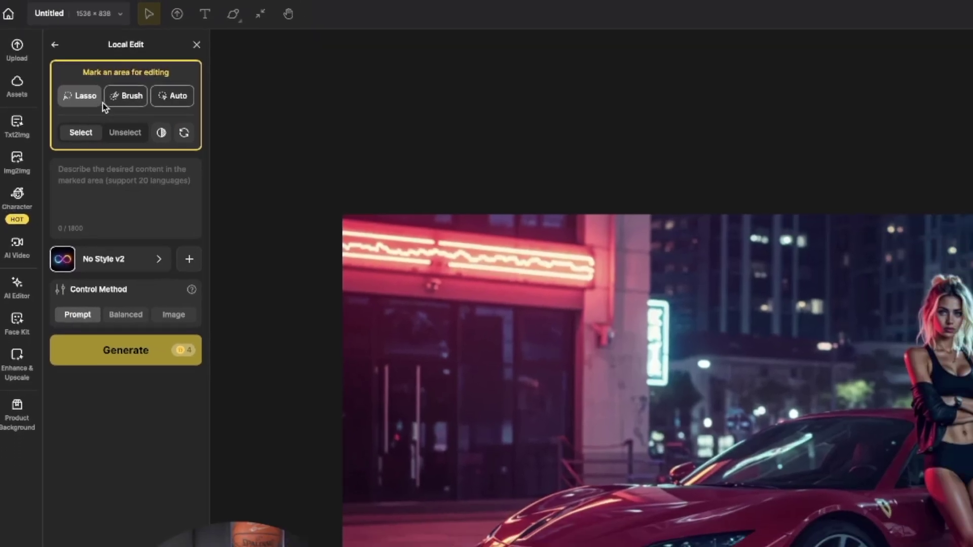
left_click(149, 95)
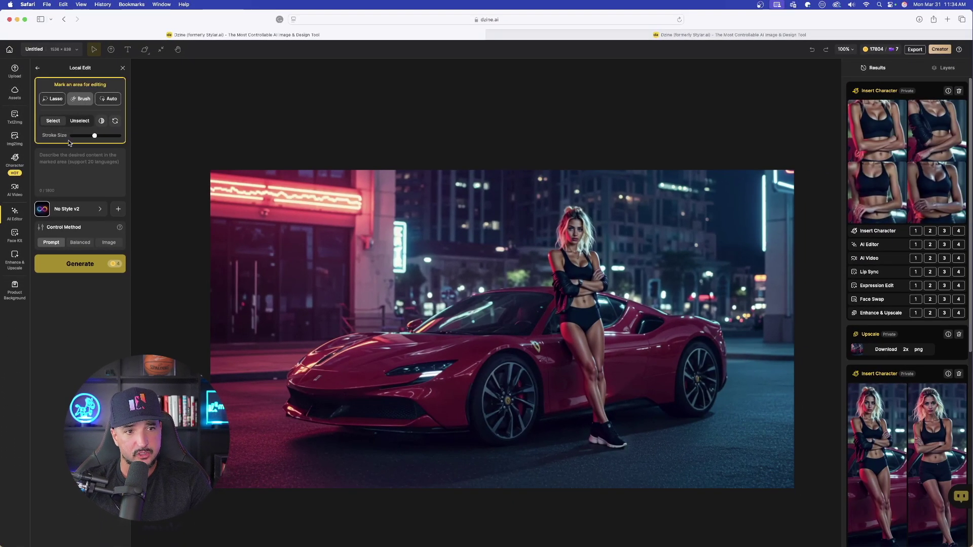
Check the available styles, keep No Style v2 and describe the Local Edit content as "black leather jacket".
left_click(66, 213)
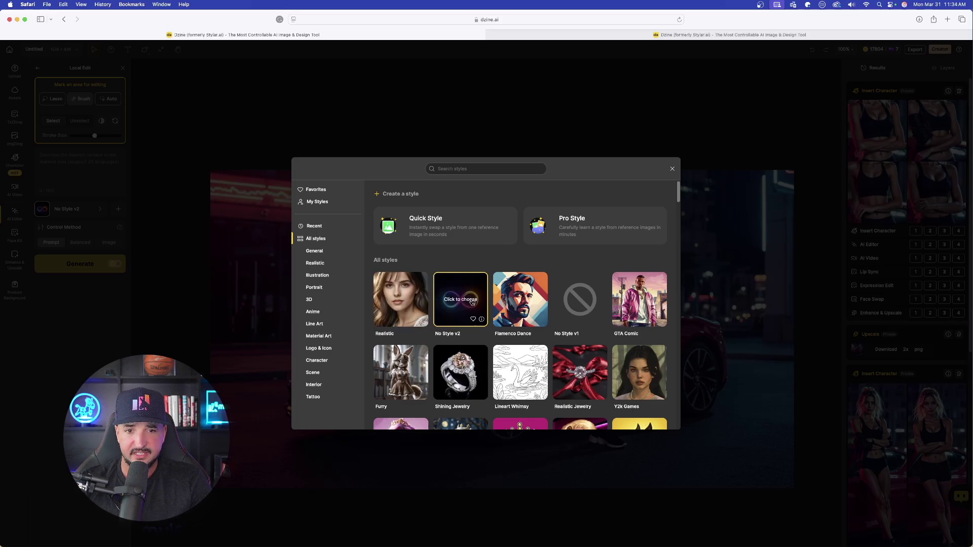
left_click(672, 169)
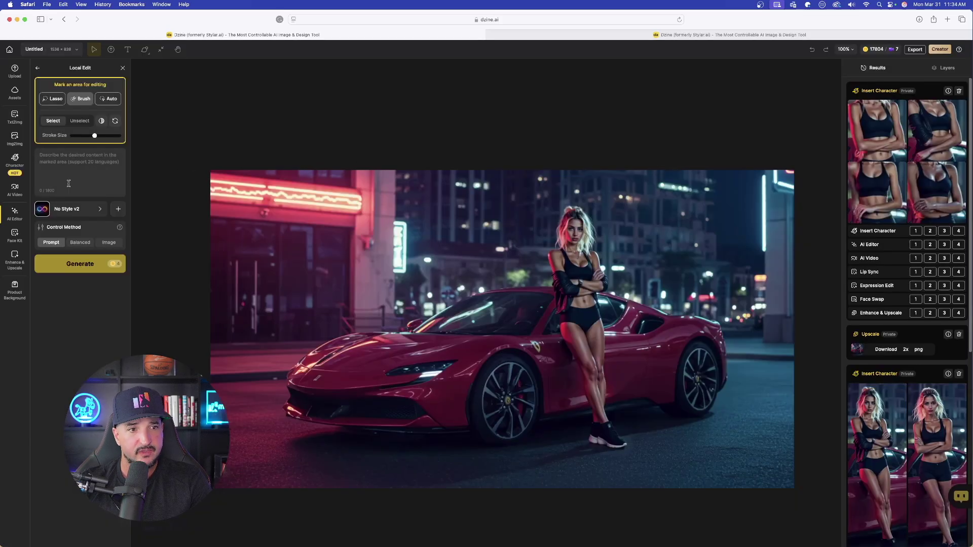
left_click(56, 161)
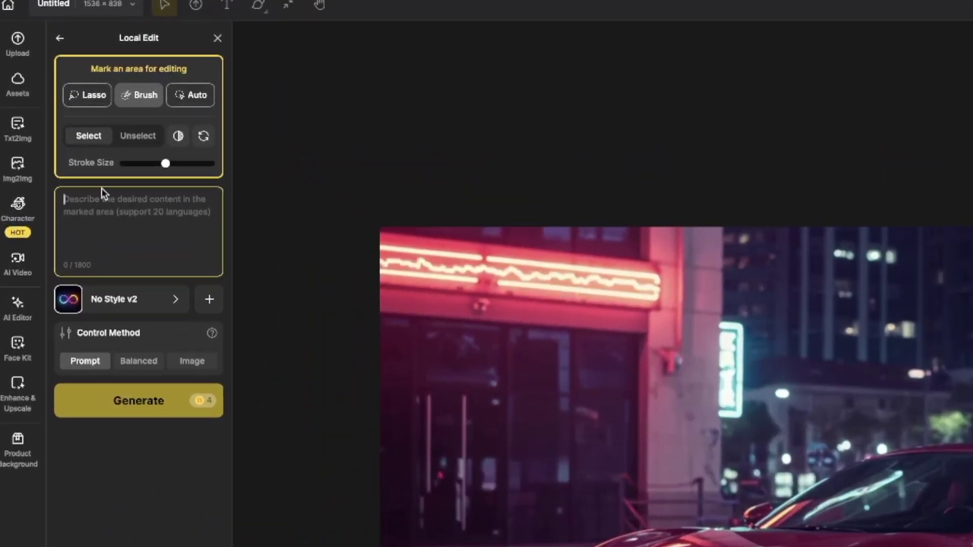
type("black leather jacket")
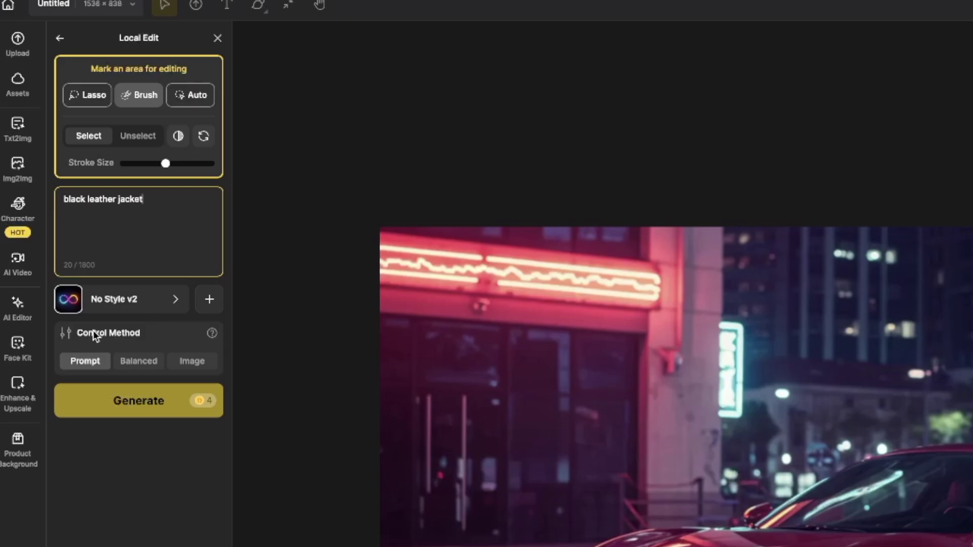
Reduce the brush stroke size, paint over Elle's torso and crossed arms, and generate the Local Edit.
left_click(142, 99)
left_click_drag(165, 163, 136, 164)
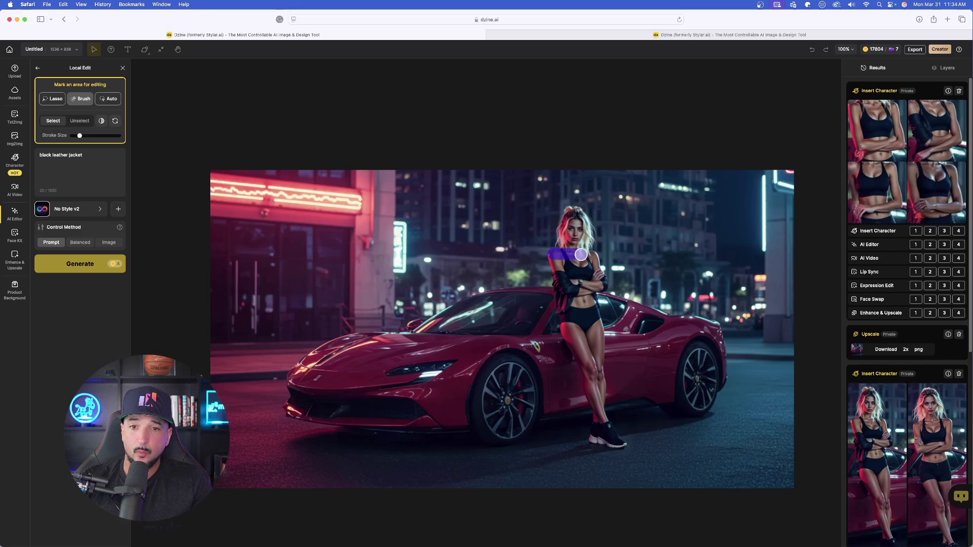
mouse_move(581, 254)
left_mouse_down()
mouse_move(598, 267)
mouse_move(598, 302)
mouse_move(585, 309)
mouse_move(562, 299)
mouse_move(555, 259)
left_mouse_up()
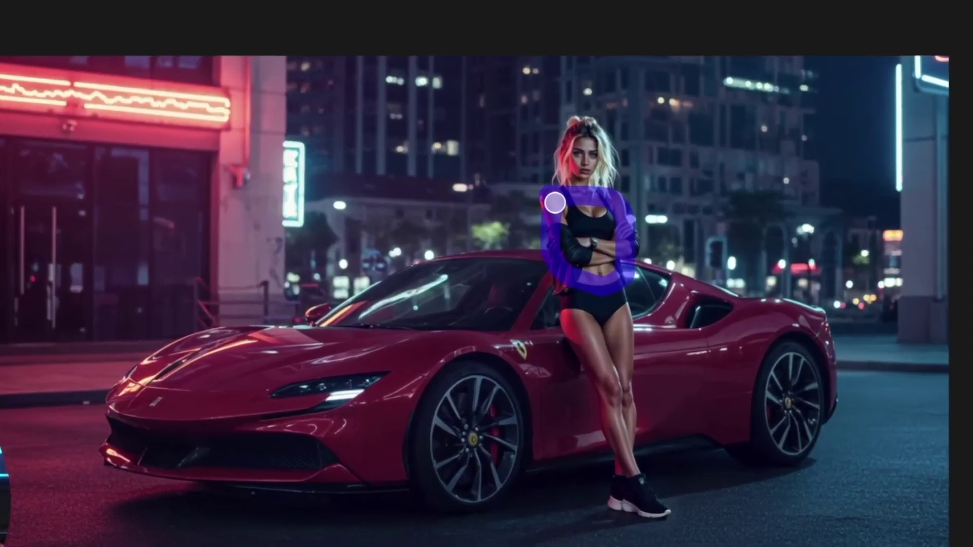
mouse_move(555, 203)
left_mouse_down()
mouse_move(562, 246)
mouse_move(607, 262)
mouse_move(572, 194)
mouse_move(580, 234)
mouse_move(619, 220)
mouse_move(623, 236)
mouse_move(608, 202)
mouse_move(600, 199)
mouse_move(621, 254)
left_mouse_up()
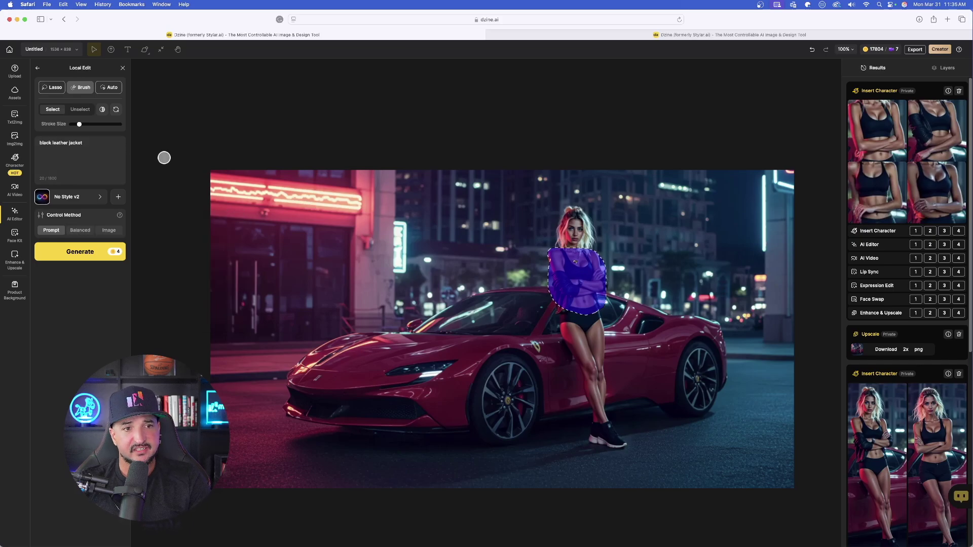
left_click(71, 254)
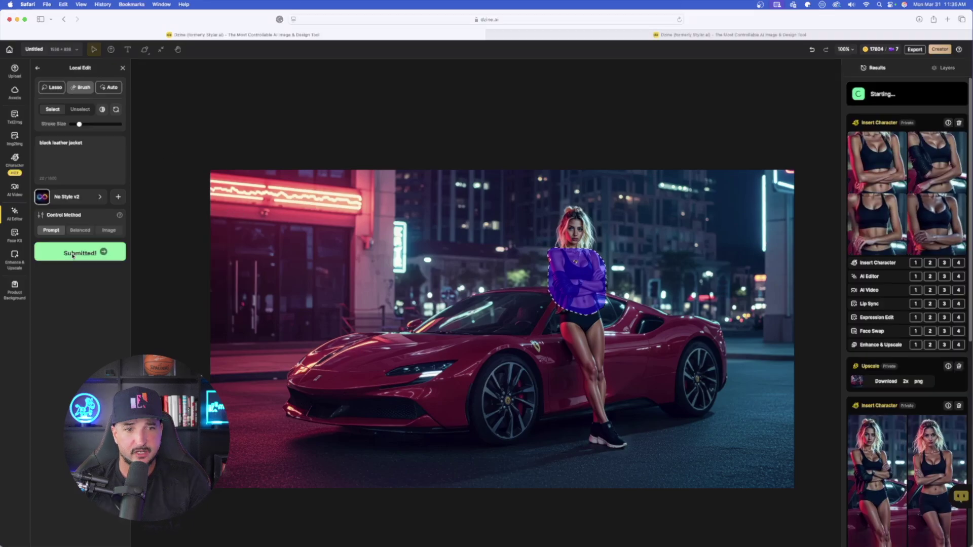
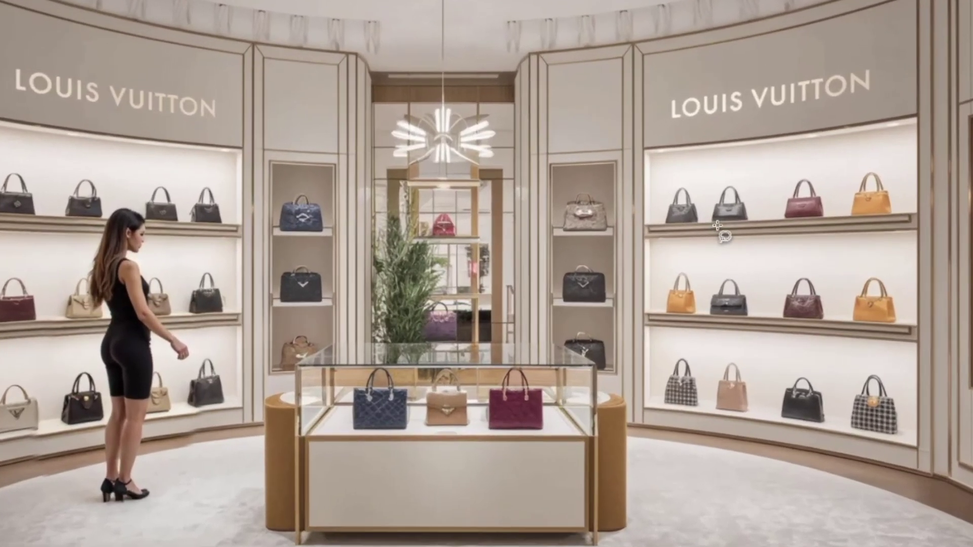
In the Louis Vuitton image, lasso a standing-figure area before the right-hand shelves and switch the character from Luna to Elle.
left_click_drag(638, 259, 617, 342)
mouse_move(677, 375)
left_mouse_down()
mouse_move(717, 512)
mouse_move(753, 478)
mouse_move(762, 372)
mouse_move(762, 268)
mouse_move(723, 227)
left_mouse_up()
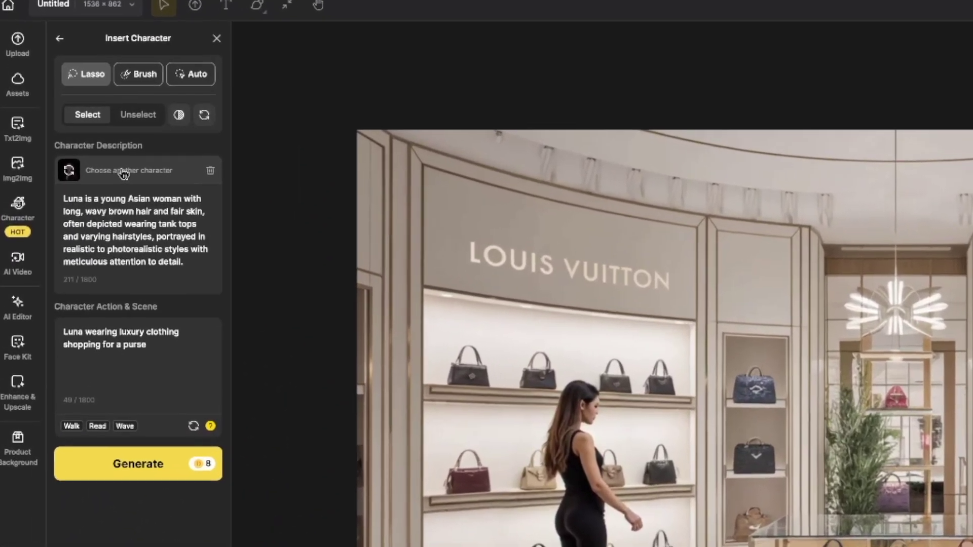
left_click(71, 138)
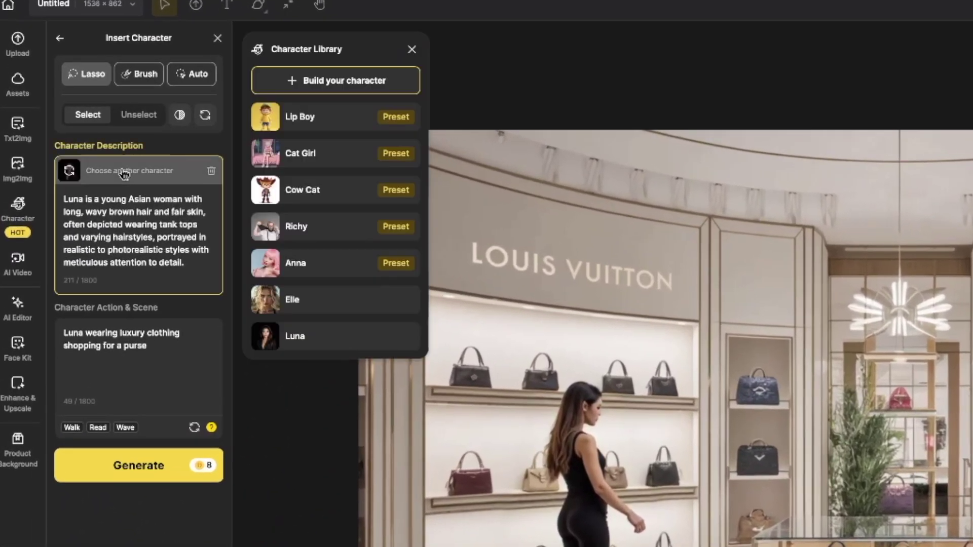
left_click(292, 302)
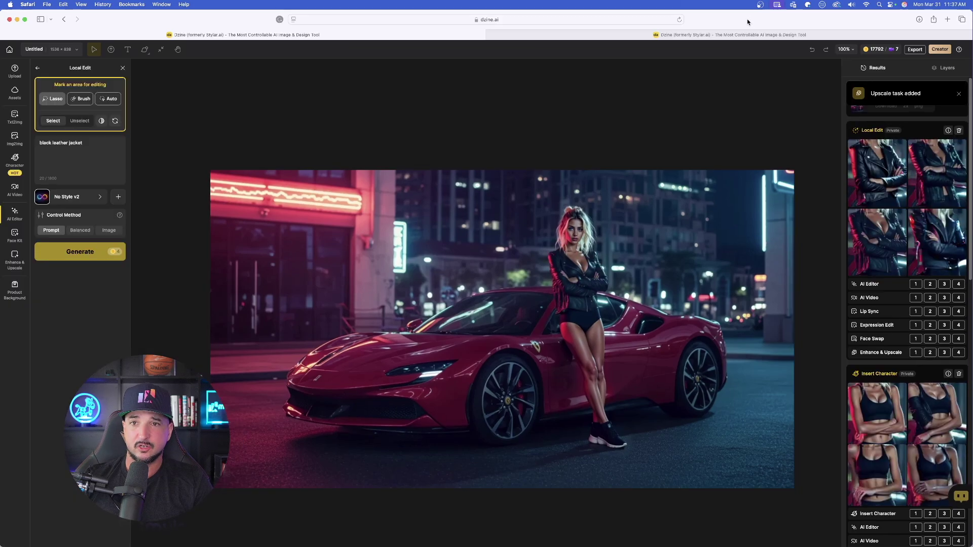
Return from the Ferrari project to the Louis Vuitton project and place the second generated Elle image on the canvas.
left_click(743, 36)
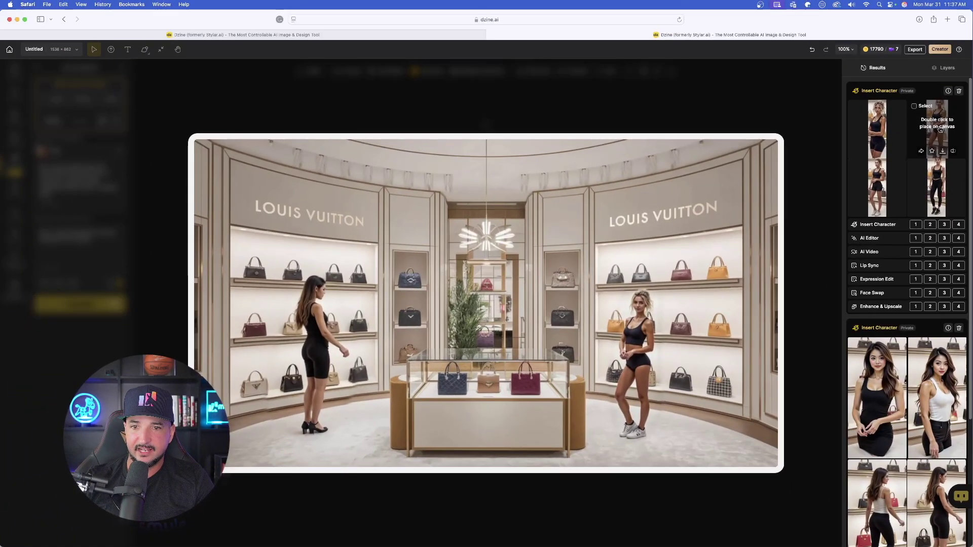
double_click(940, 129)
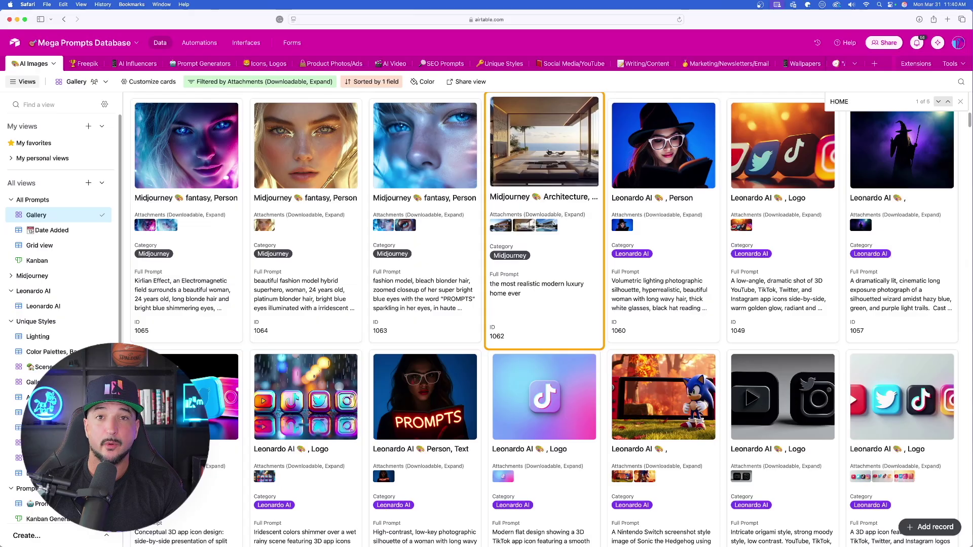
In Airtable, browse the images of the Midjourney modern luxury home record, and paste the poolside villa into the blank Dzine canvas.
left_click(549, 152)
left_click(455, 229)
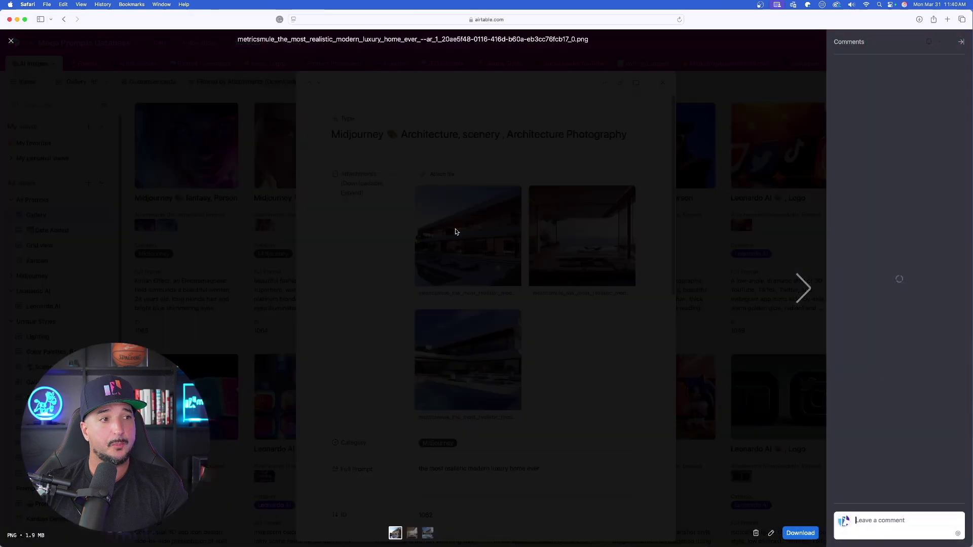
left_click(820, 307)
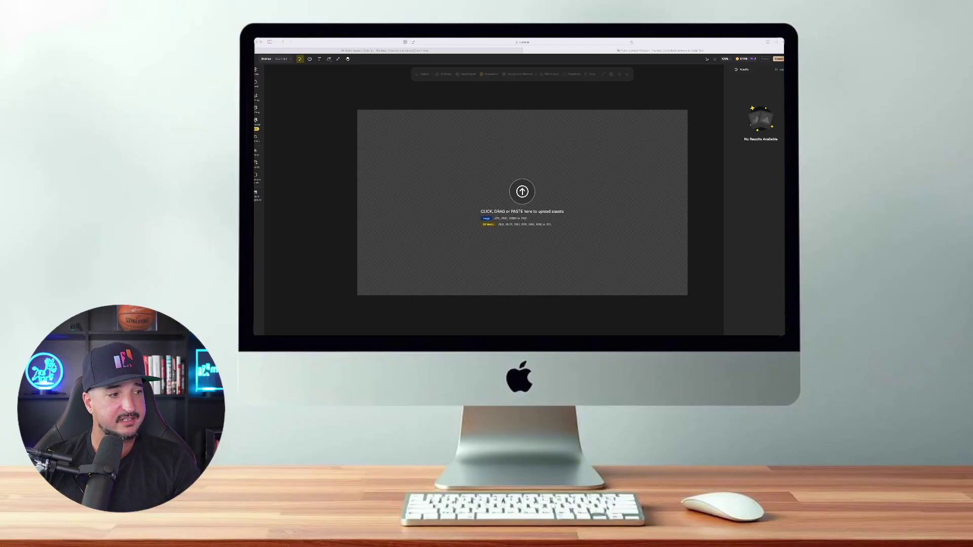
key("super+v")
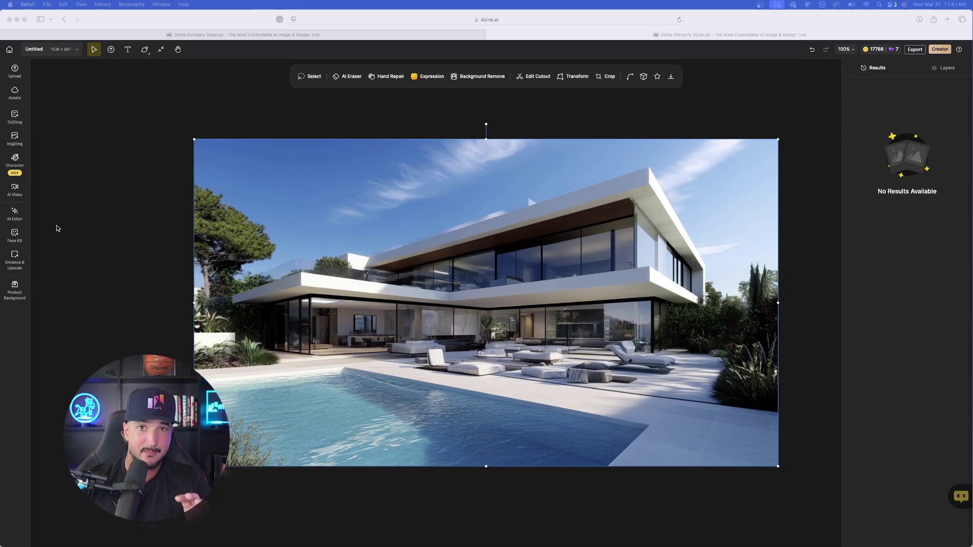
Open Image-to-Image for the villa picture and fill in the prompt automatically with Describe Canvas.
left_click(336, 248)
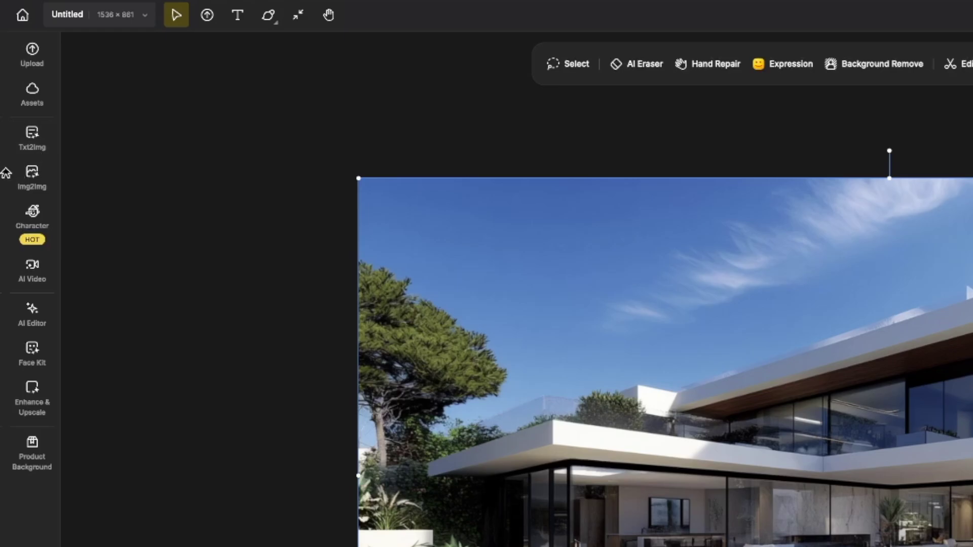
left_click(32, 178)
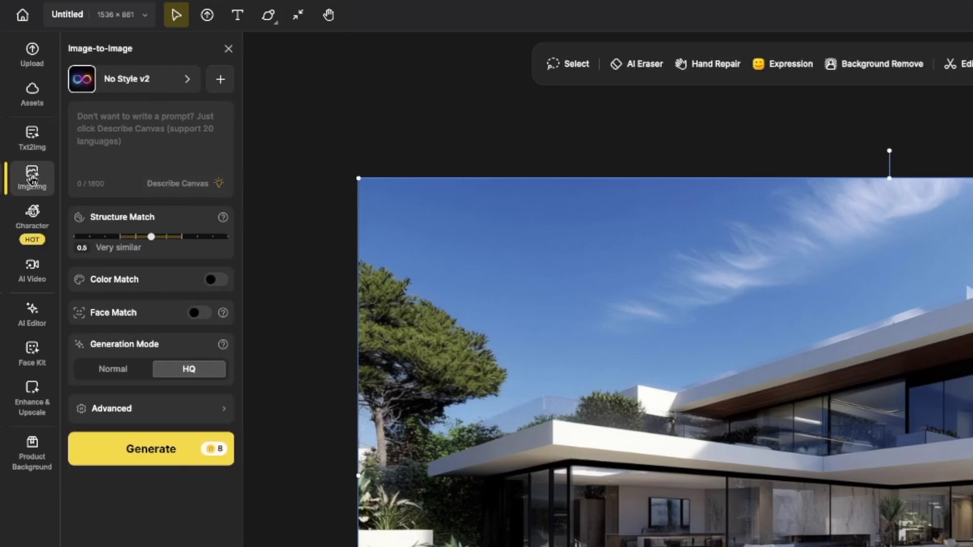
left_click(93, 192)
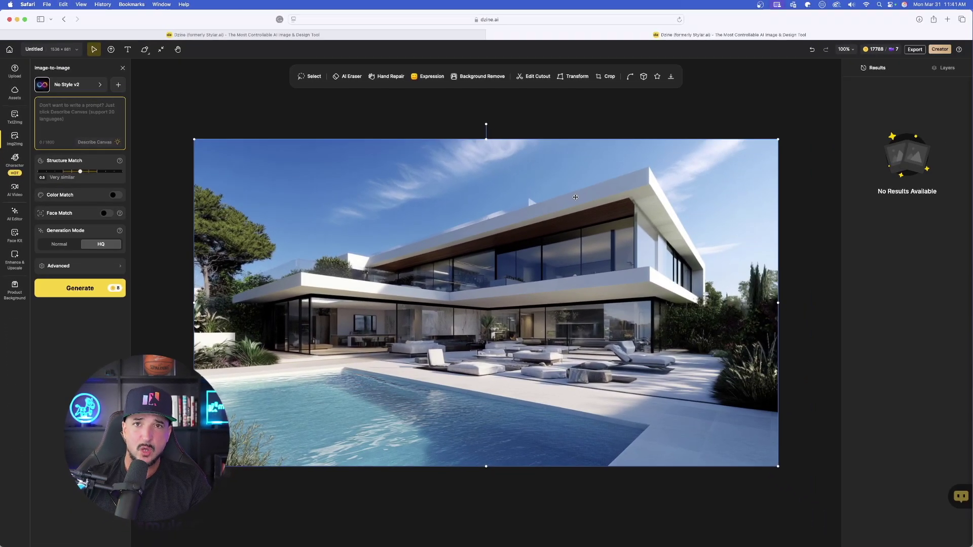
left_click(89, 144)
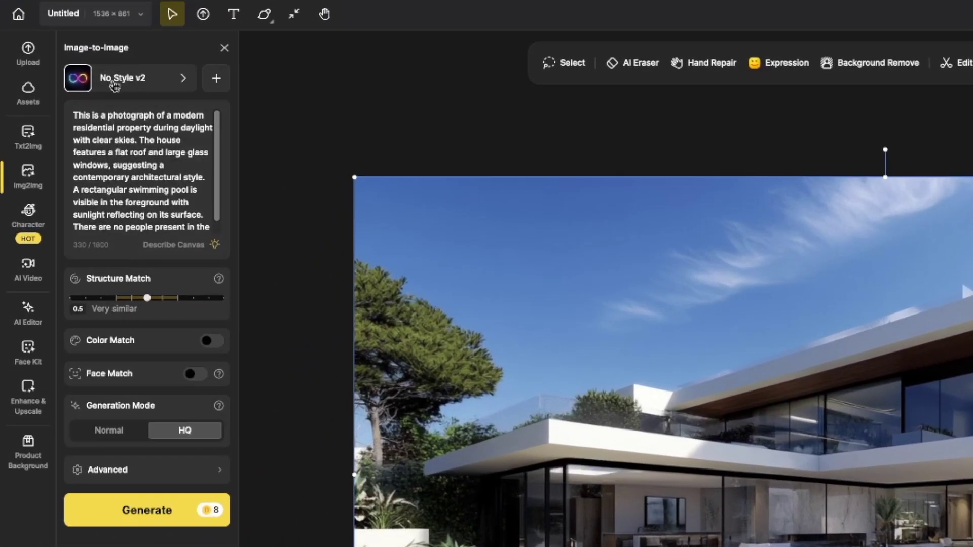
Apply the Toon Face style to the villa's Image-to-Image setup and turn on Color Match.
left_click(139, 80)
scroll(559, 310, "down", 5)
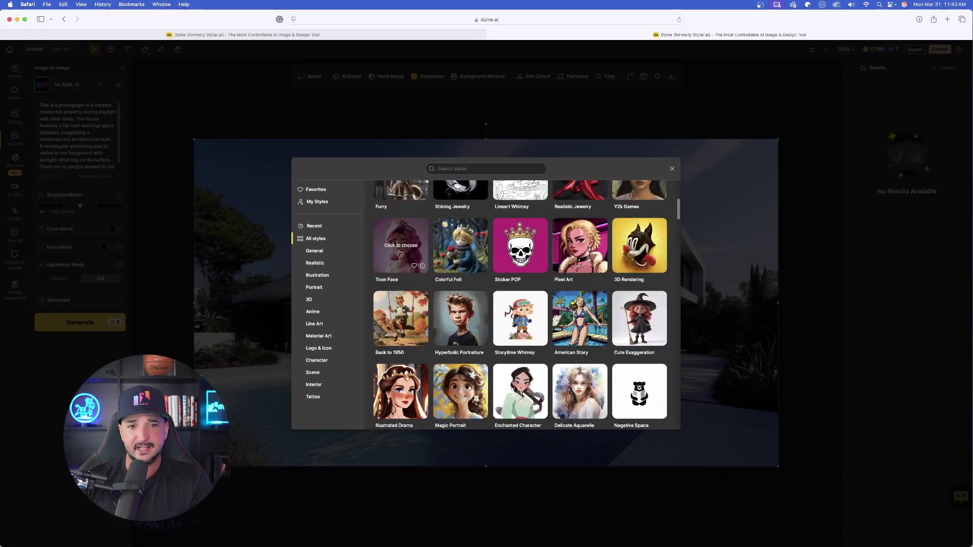
left_click(400, 252)
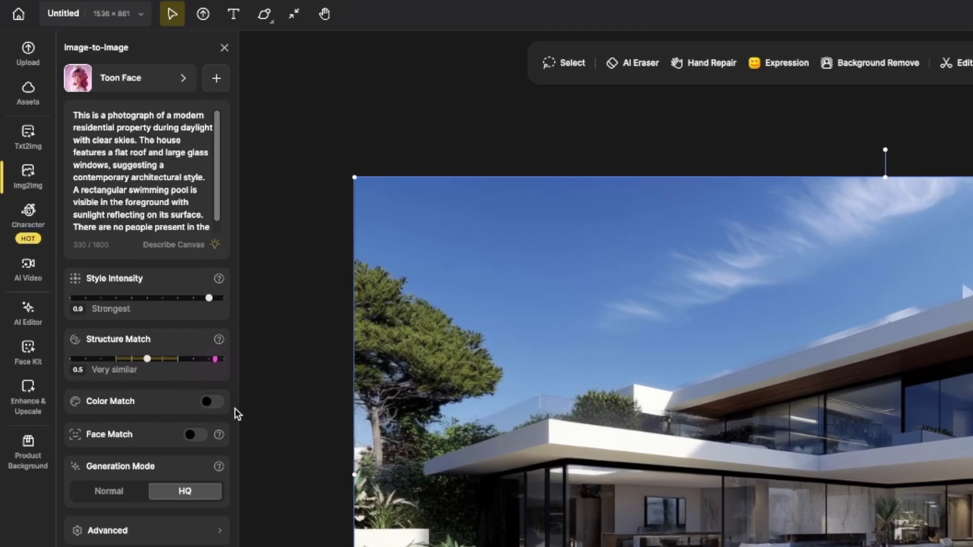
left_click(211, 404)
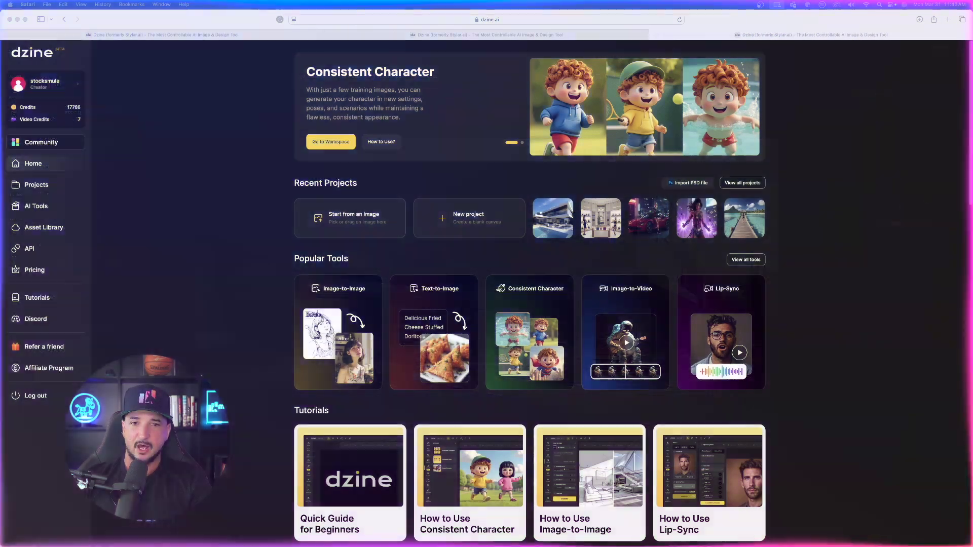
Create a new blank project and add the portrait photo of the long-haired woman to its canvas.
left_click(501, 223)
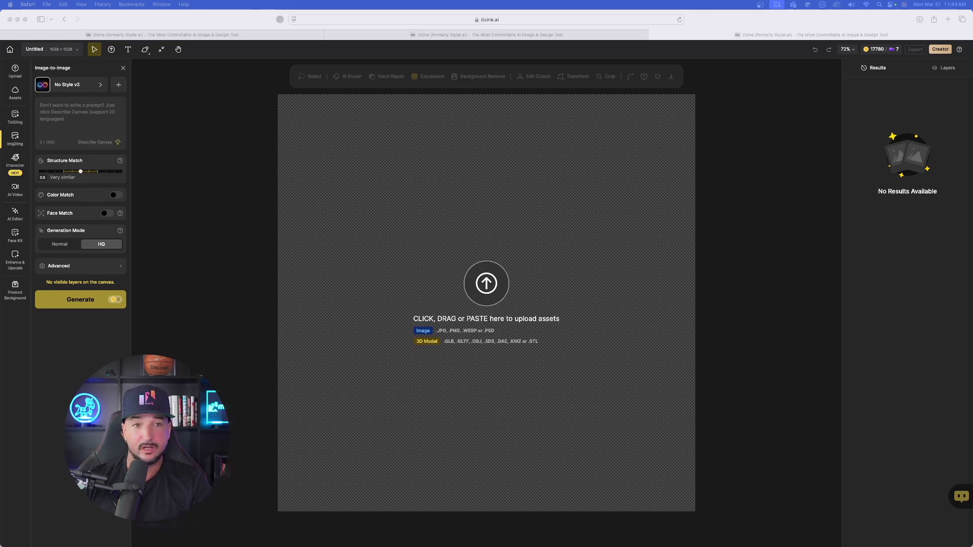
left_click_drag(552, 147, 484, 252)
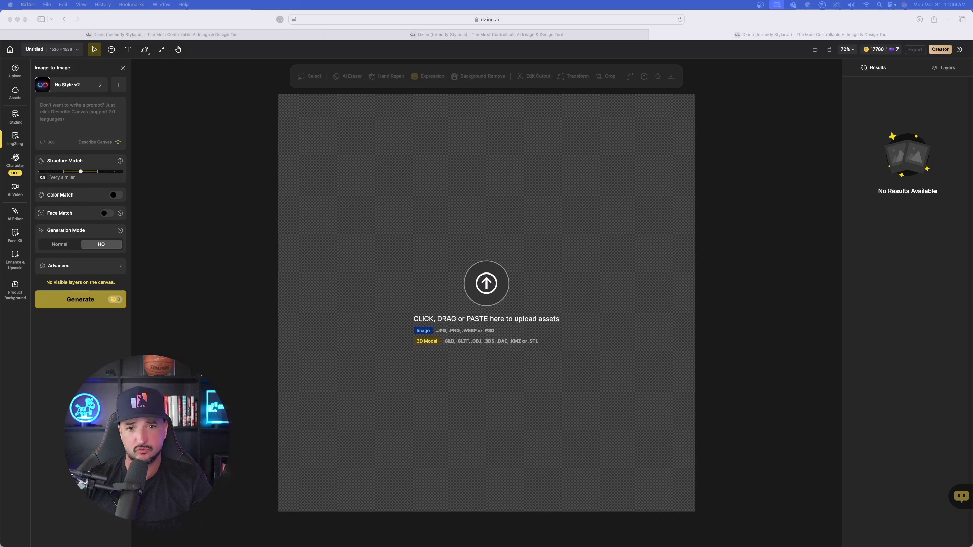
left_click_drag(658, 228, 576, 270)
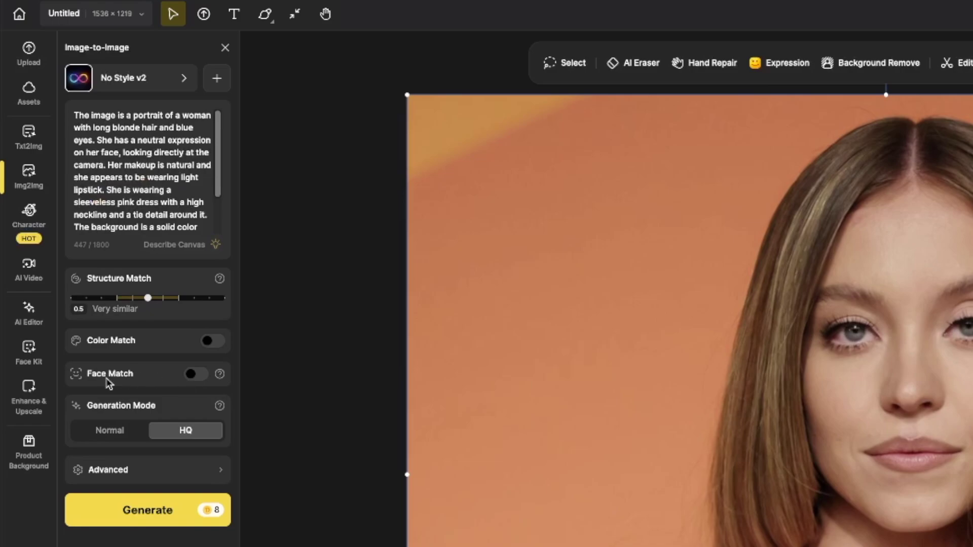
Turn on Face Match, choose the Toon Face style and generate the Image-to-Image versions of the portrait.
left_click(195, 378)
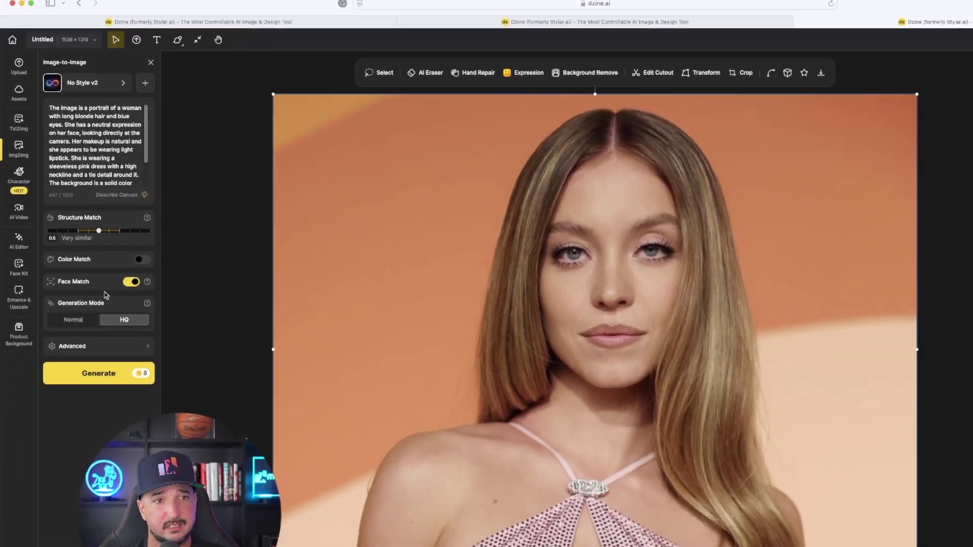
left_click(127, 77)
scroll(857, 444, "down", 2)
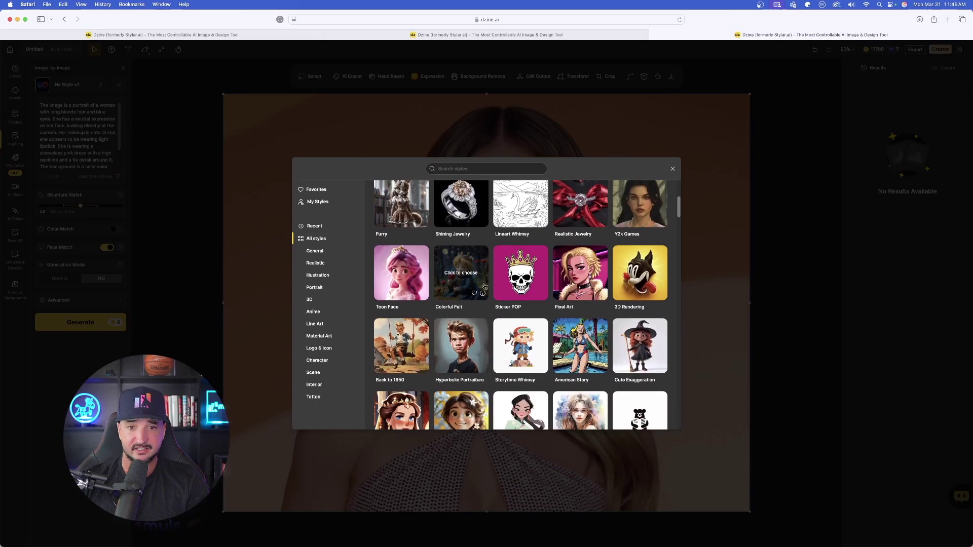
left_click(397, 270)
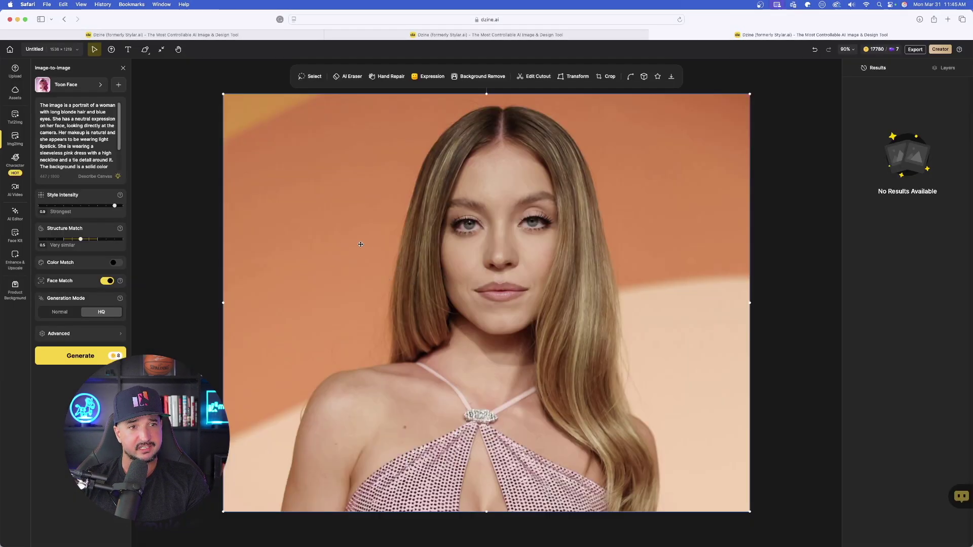
left_click(81, 356)
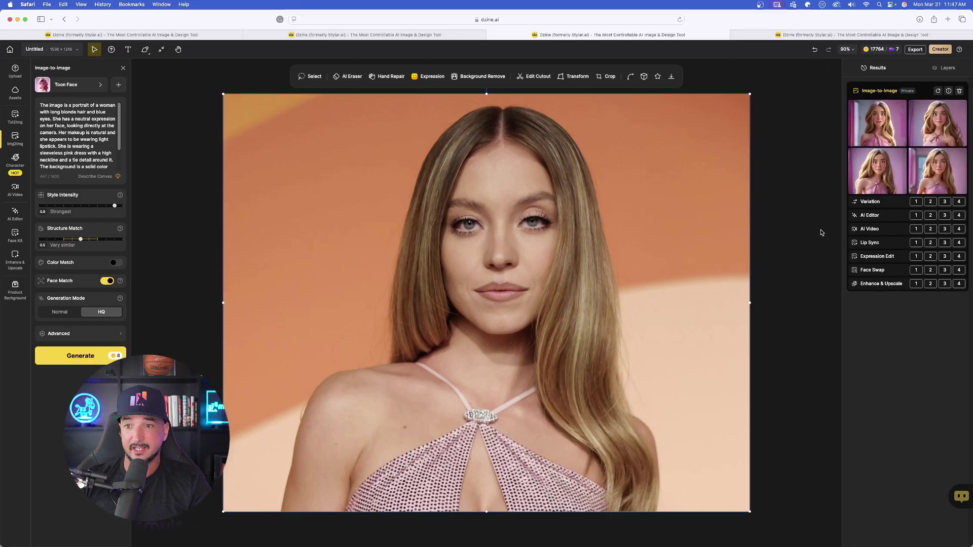
Preview the generated Toon Face portraits and the villa's Image-to-Image versions at large size.
mouse_move(957, 169)
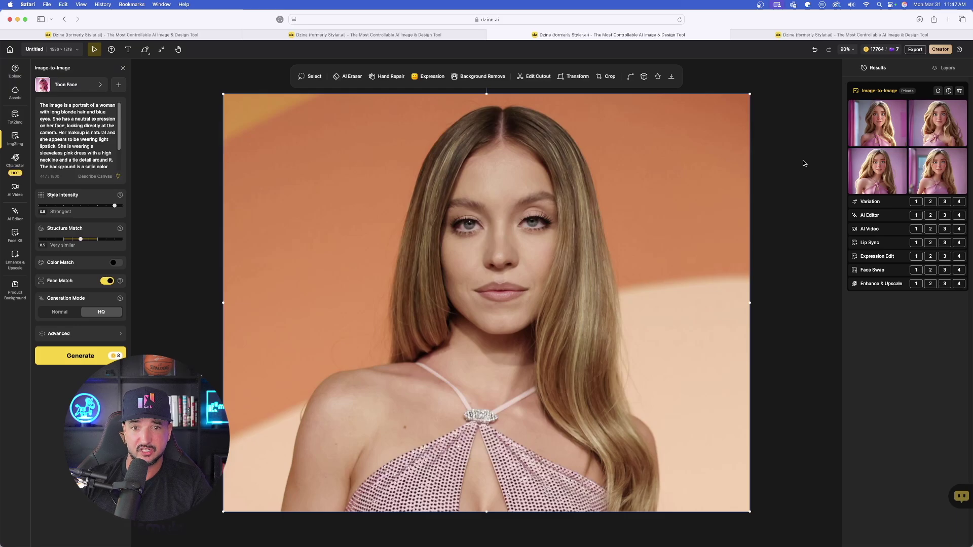
mouse_move(938, 157)
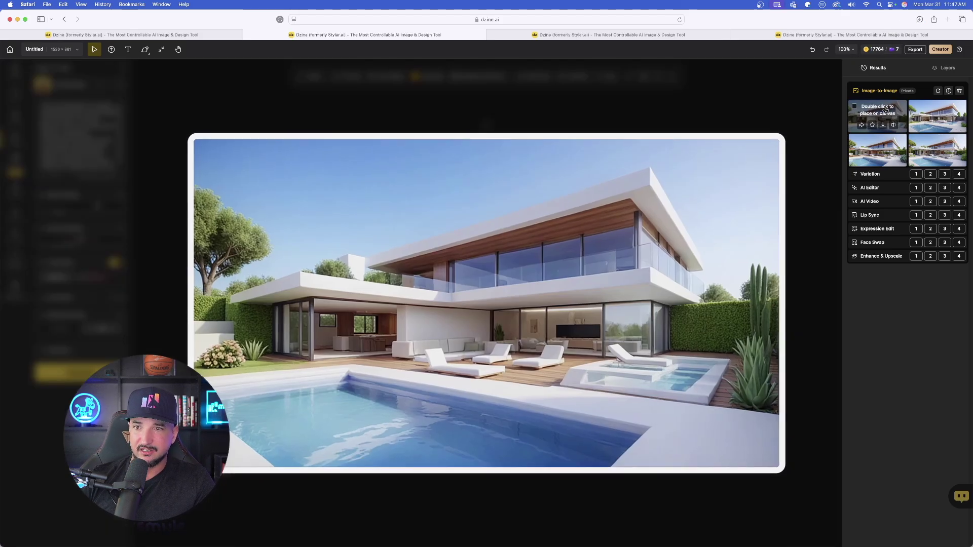
mouse_move(879, 146)
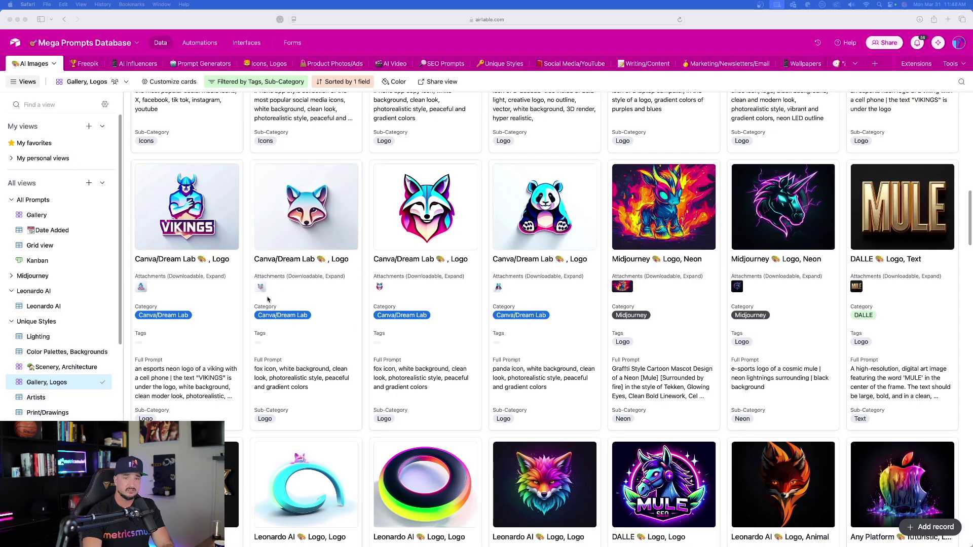
Switch to the Mega Prompts Database in Airtable, open the white-background fox icon logo record and view its attached image enlarged.
left_click(287, 355)
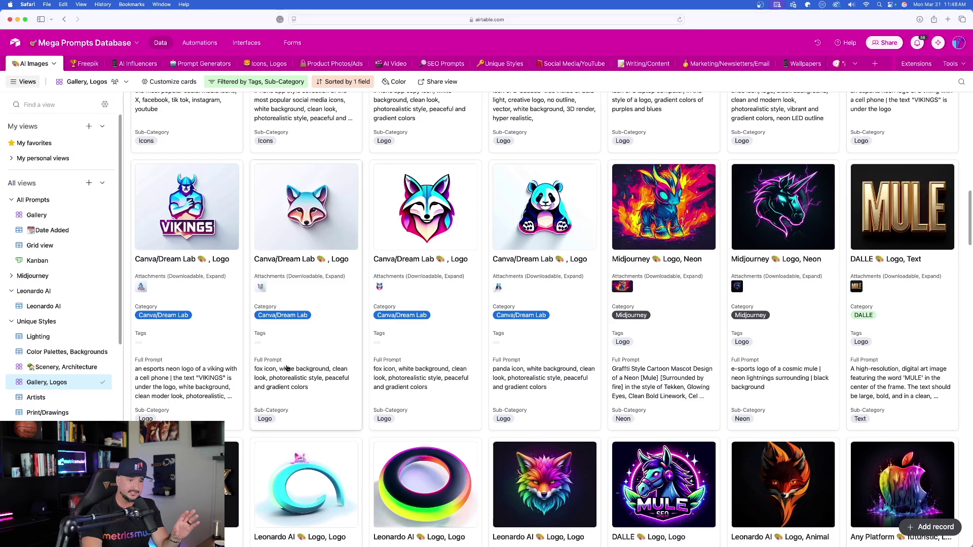
left_click(288, 369)
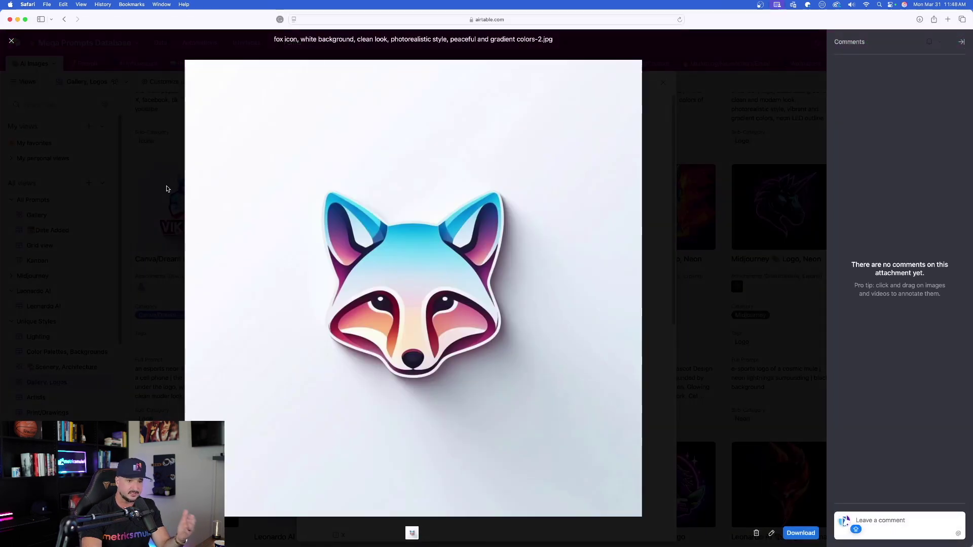
left_click(11, 41)
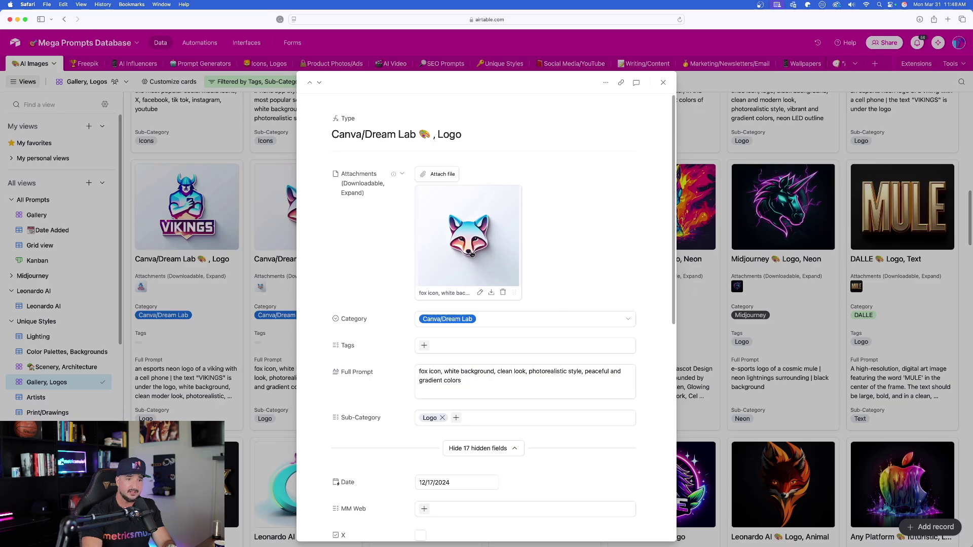
left_click(463, 243)
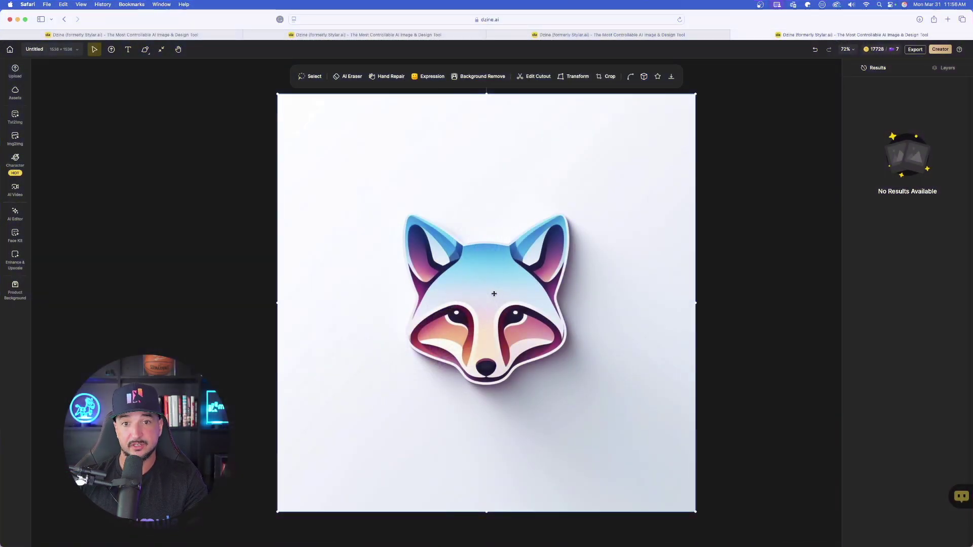
Remove the background from the fox icon on the Dzine canvas and enlarge the cutout.
left_click(472, 77)
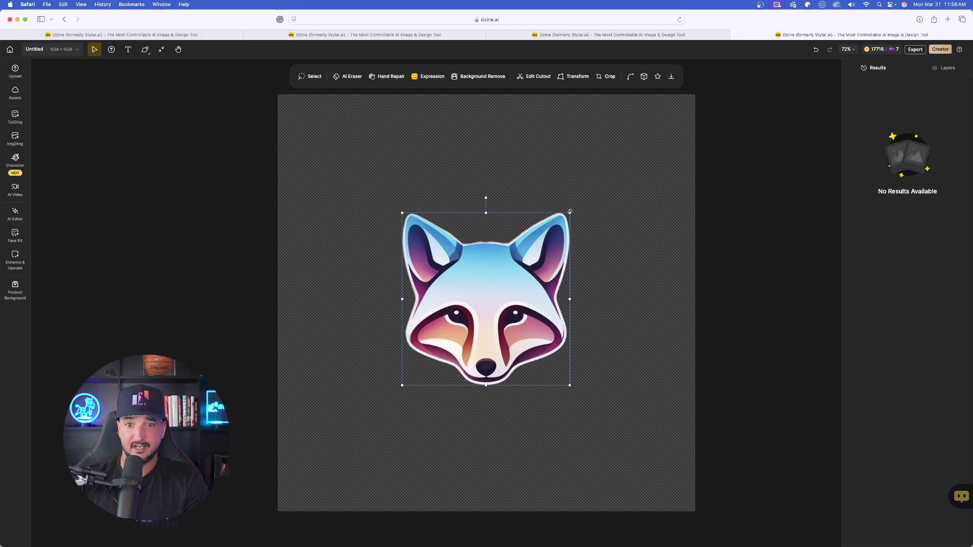
left_click_drag(570, 212, 620, 166)
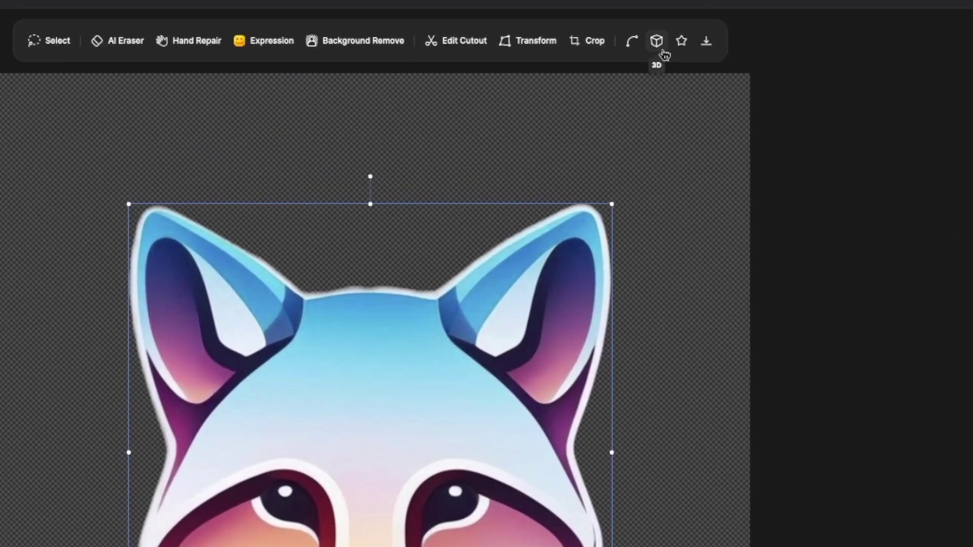
Convert the fox cutout to a 3D model and review the 3D previews of the fox and the black Dior handbag.
left_click(659, 48)
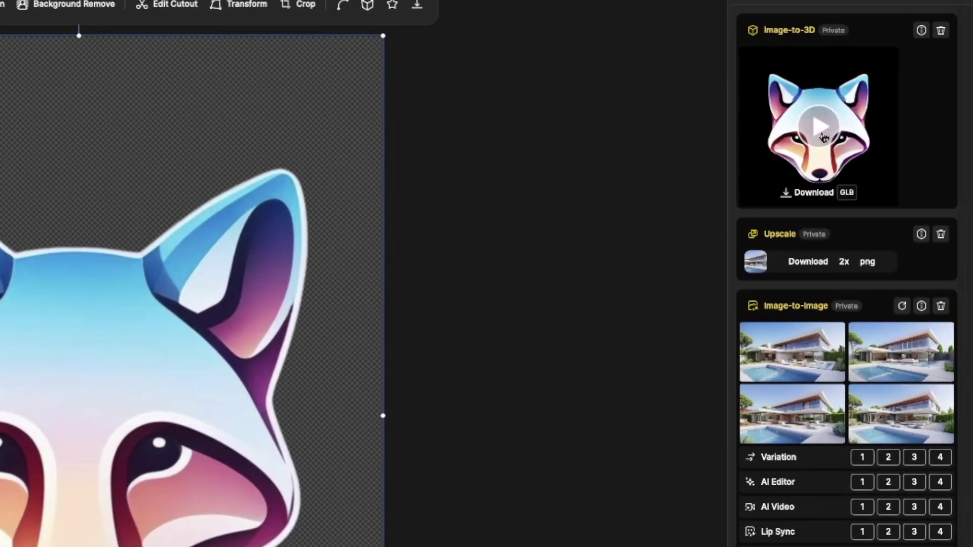
left_click(822, 133)
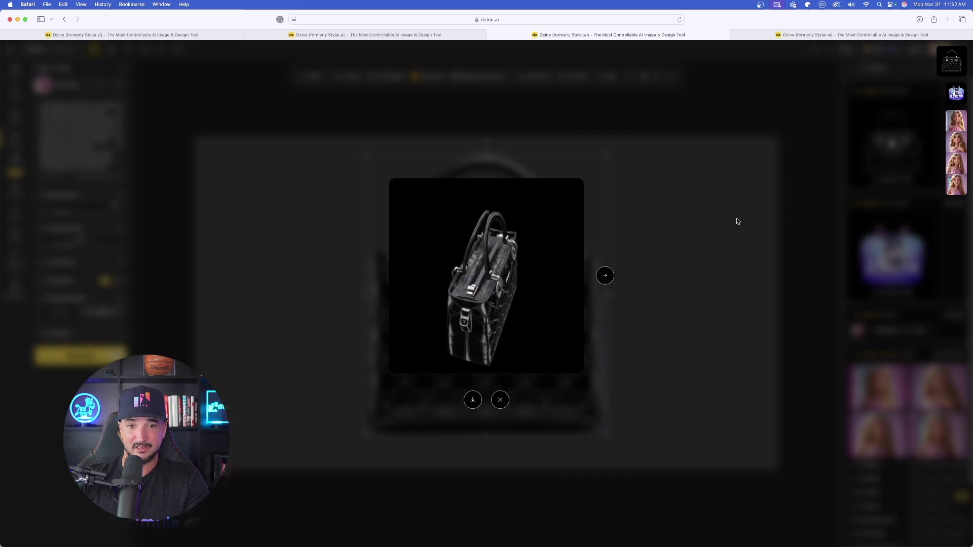
left_click(737, 219)
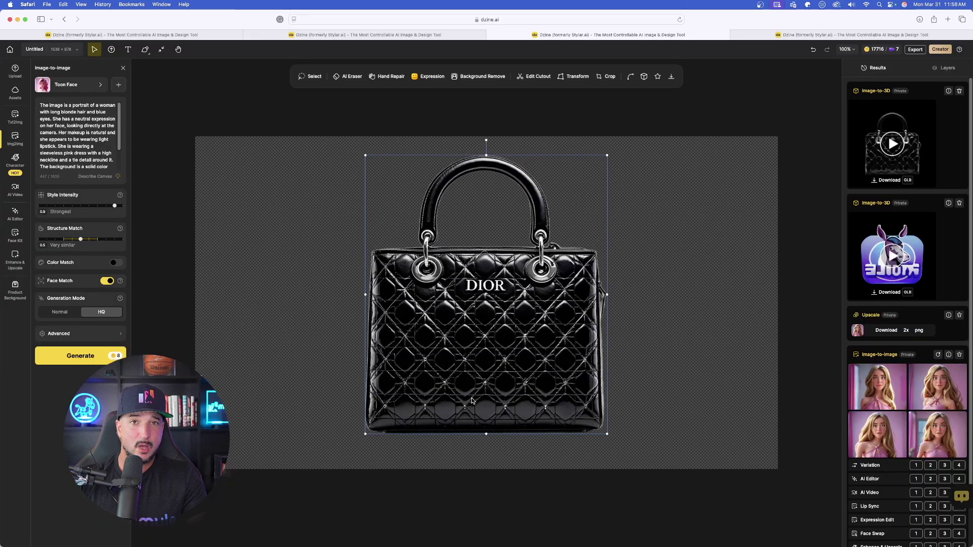